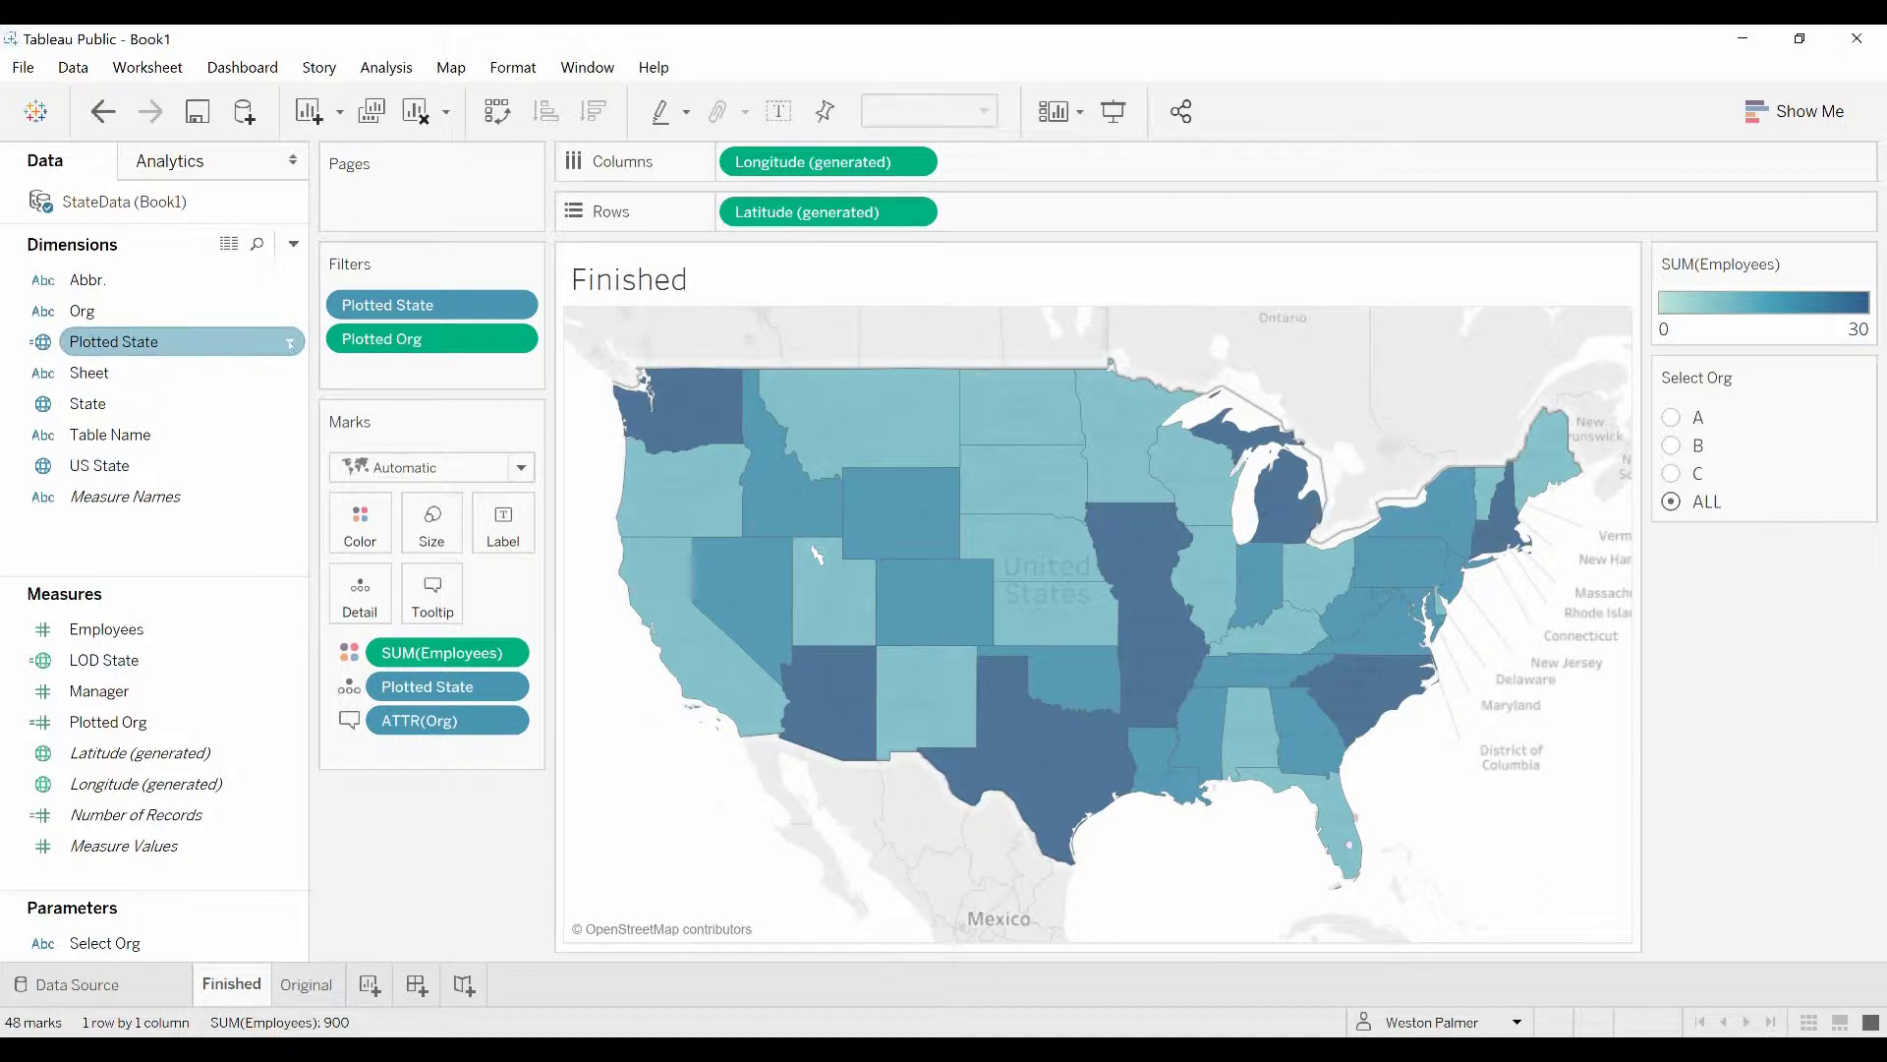
# - Add the top line '// Combine all state fields into one. Used for plotting' to the Plotted State formula
pyautogui.click(289, 342)
pyautogui.click(340, 491)
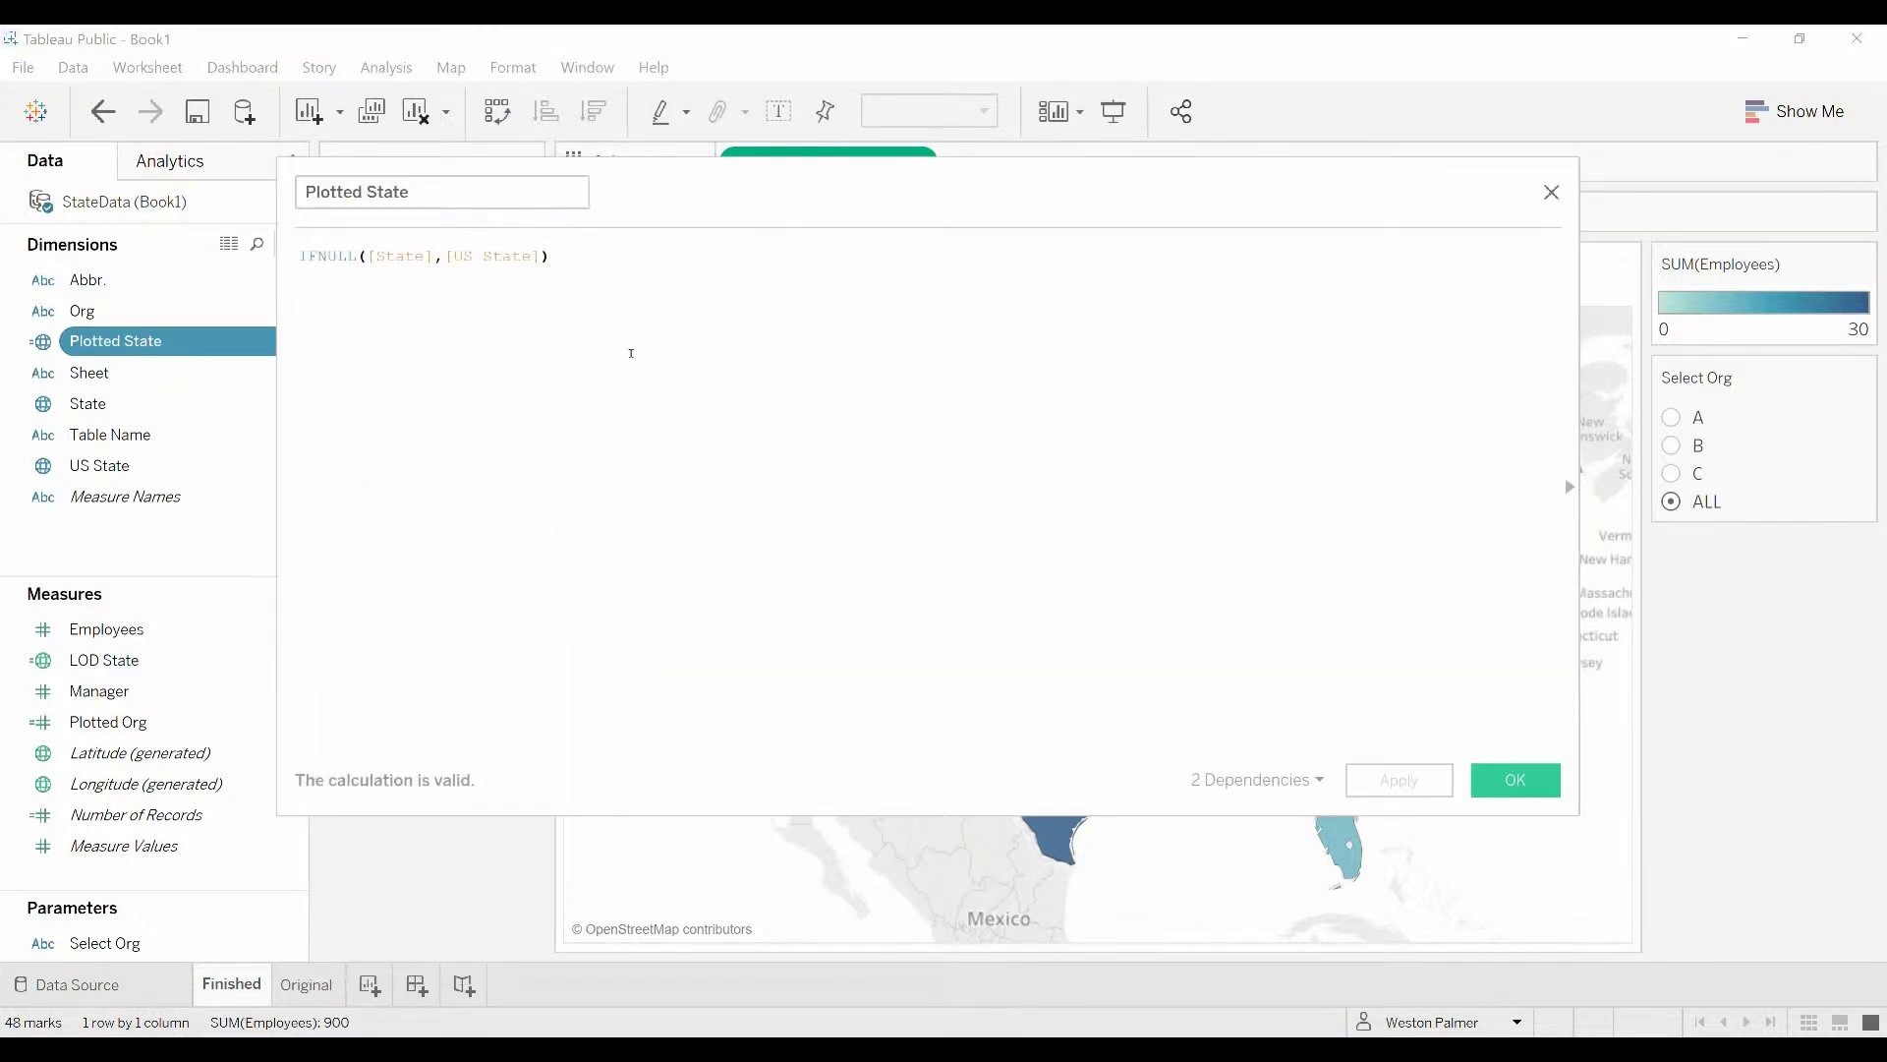
pyautogui.keyDown('ctrl'); pyautogui.scroll(5, 631, 353); pyautogui.keyUp('ctrl')
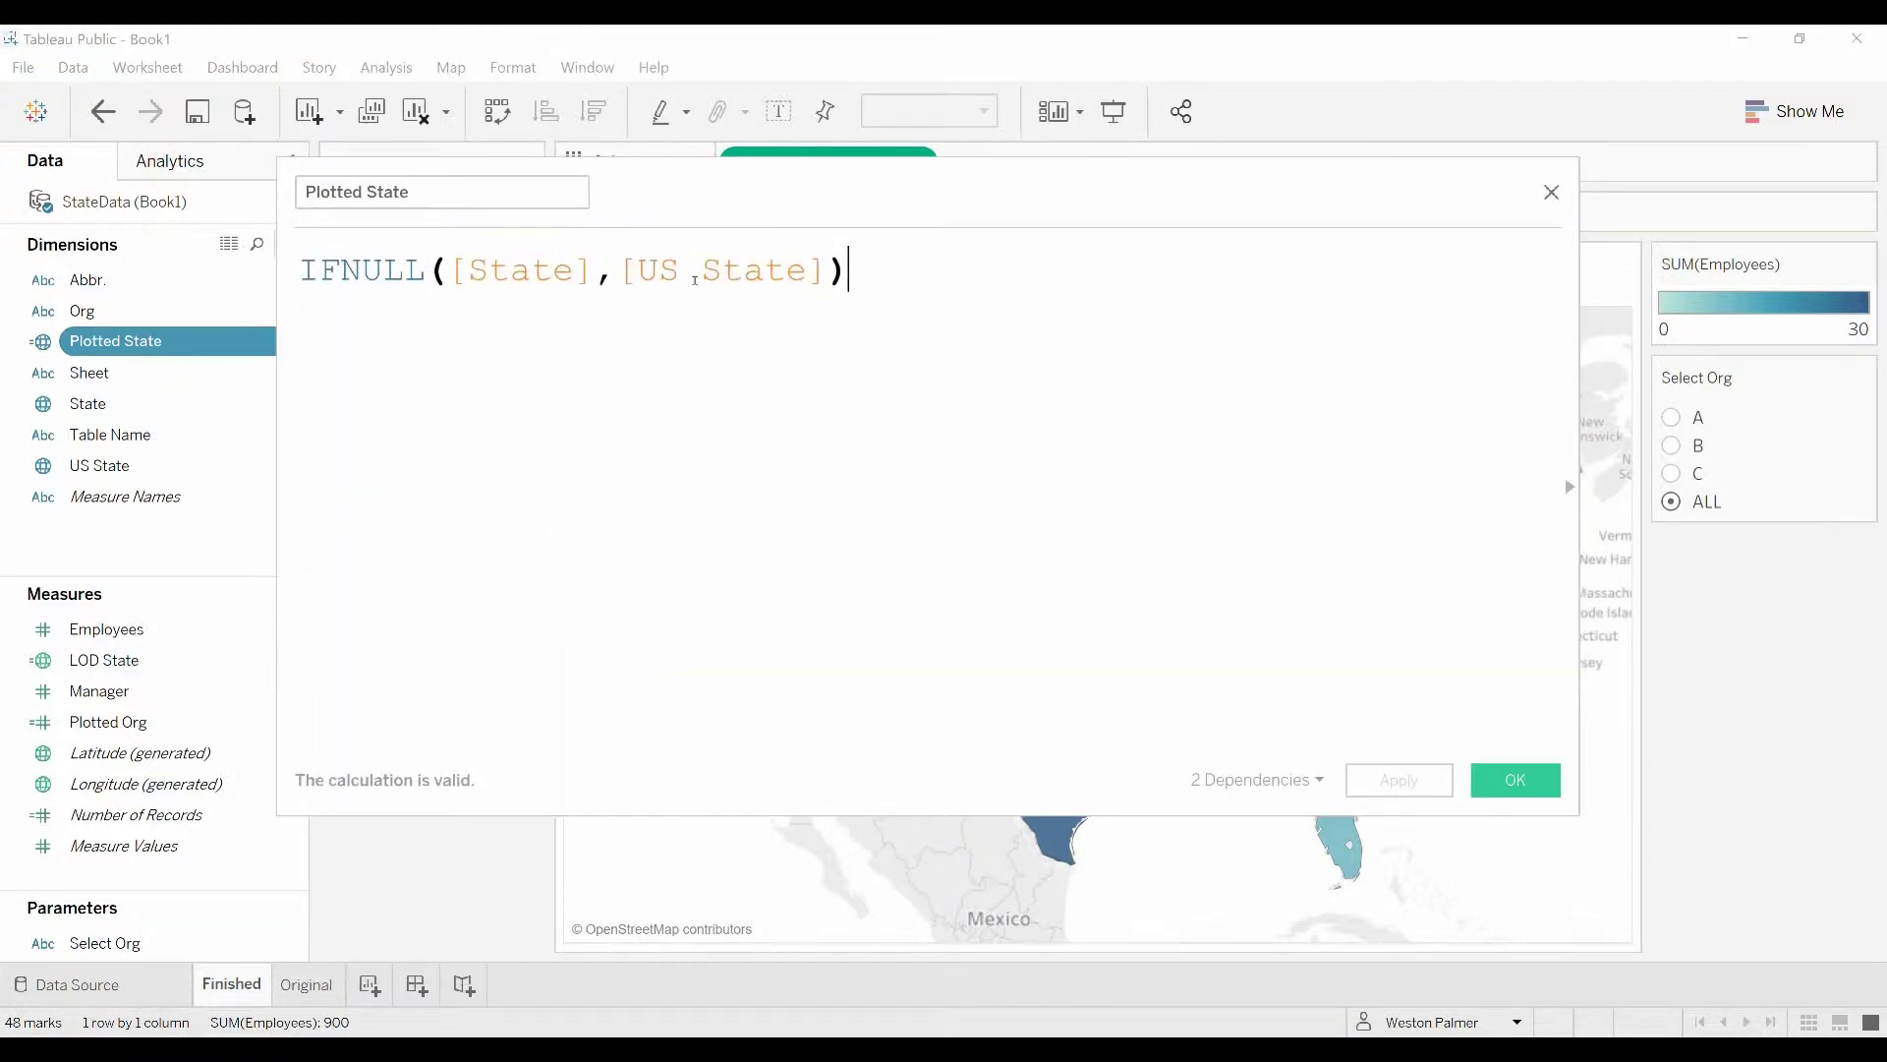
pyautogui.press('Home')
pyautogui.press('Return')
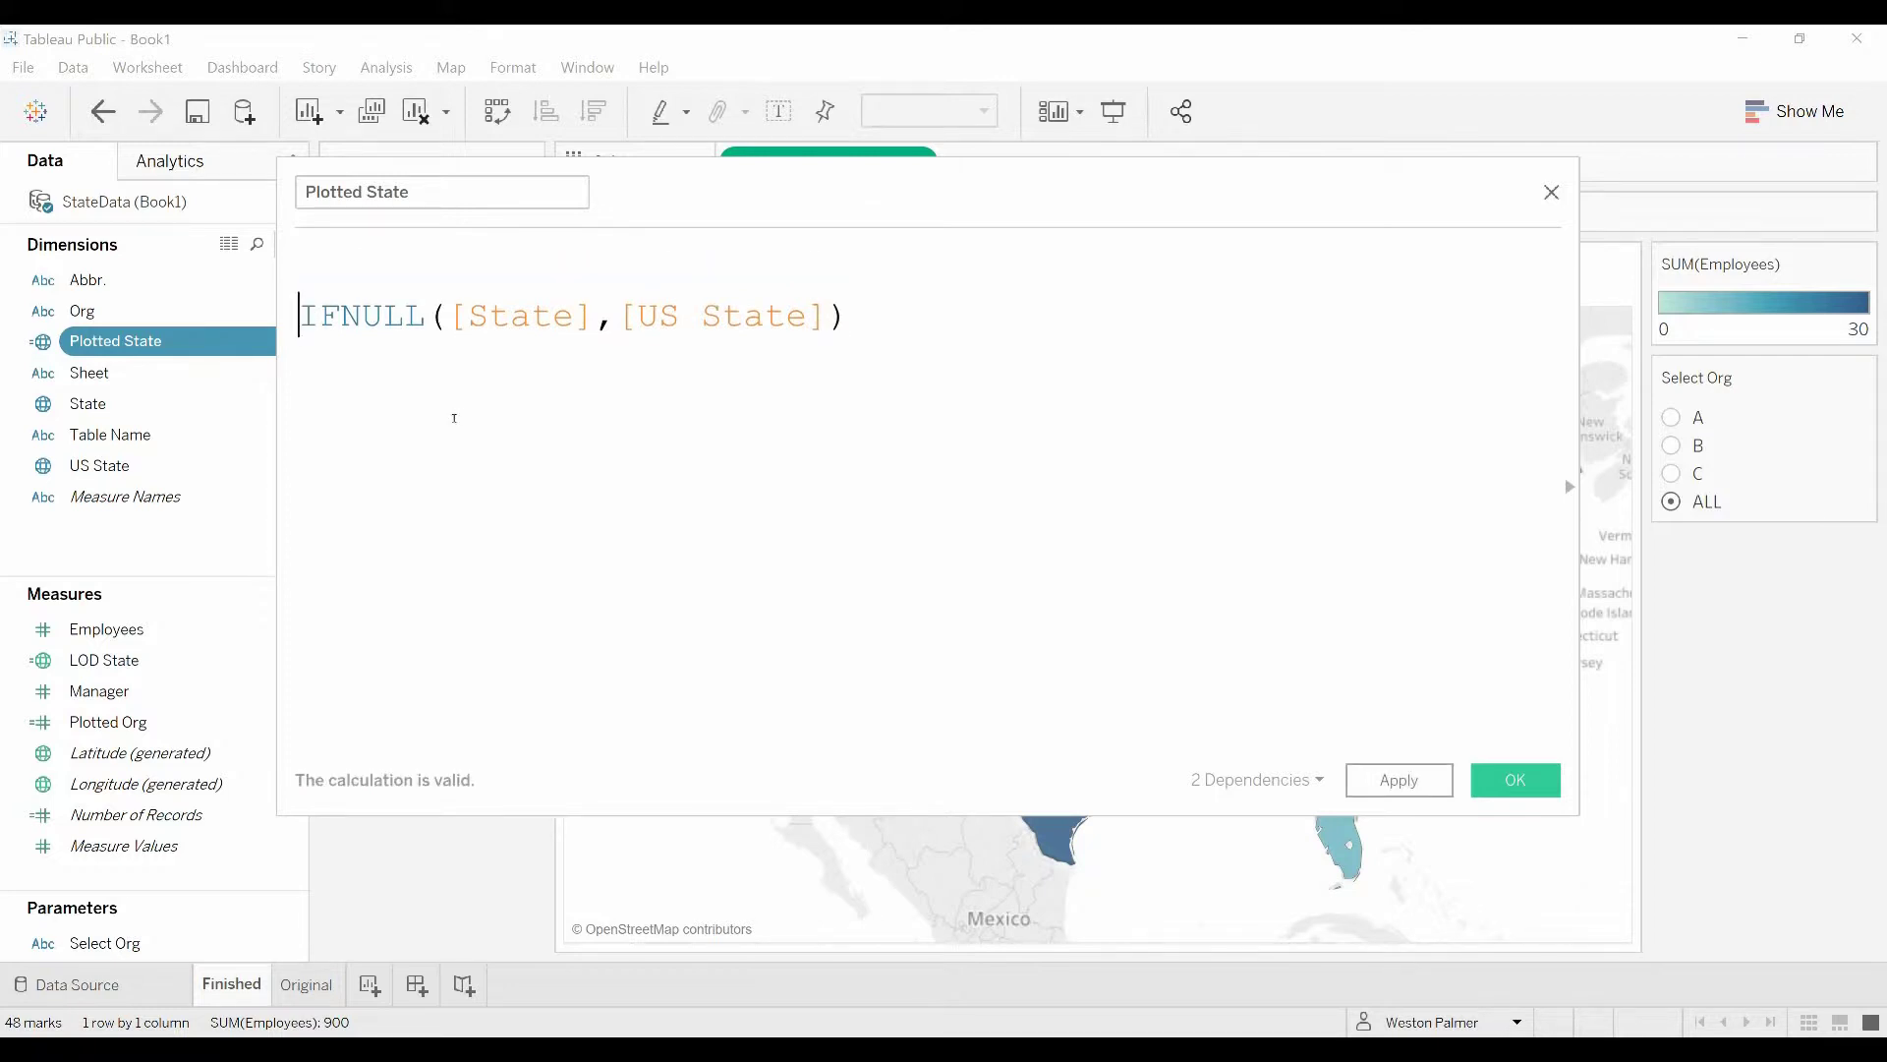
pyautogui.press('Up')
pyautogui.write('/')
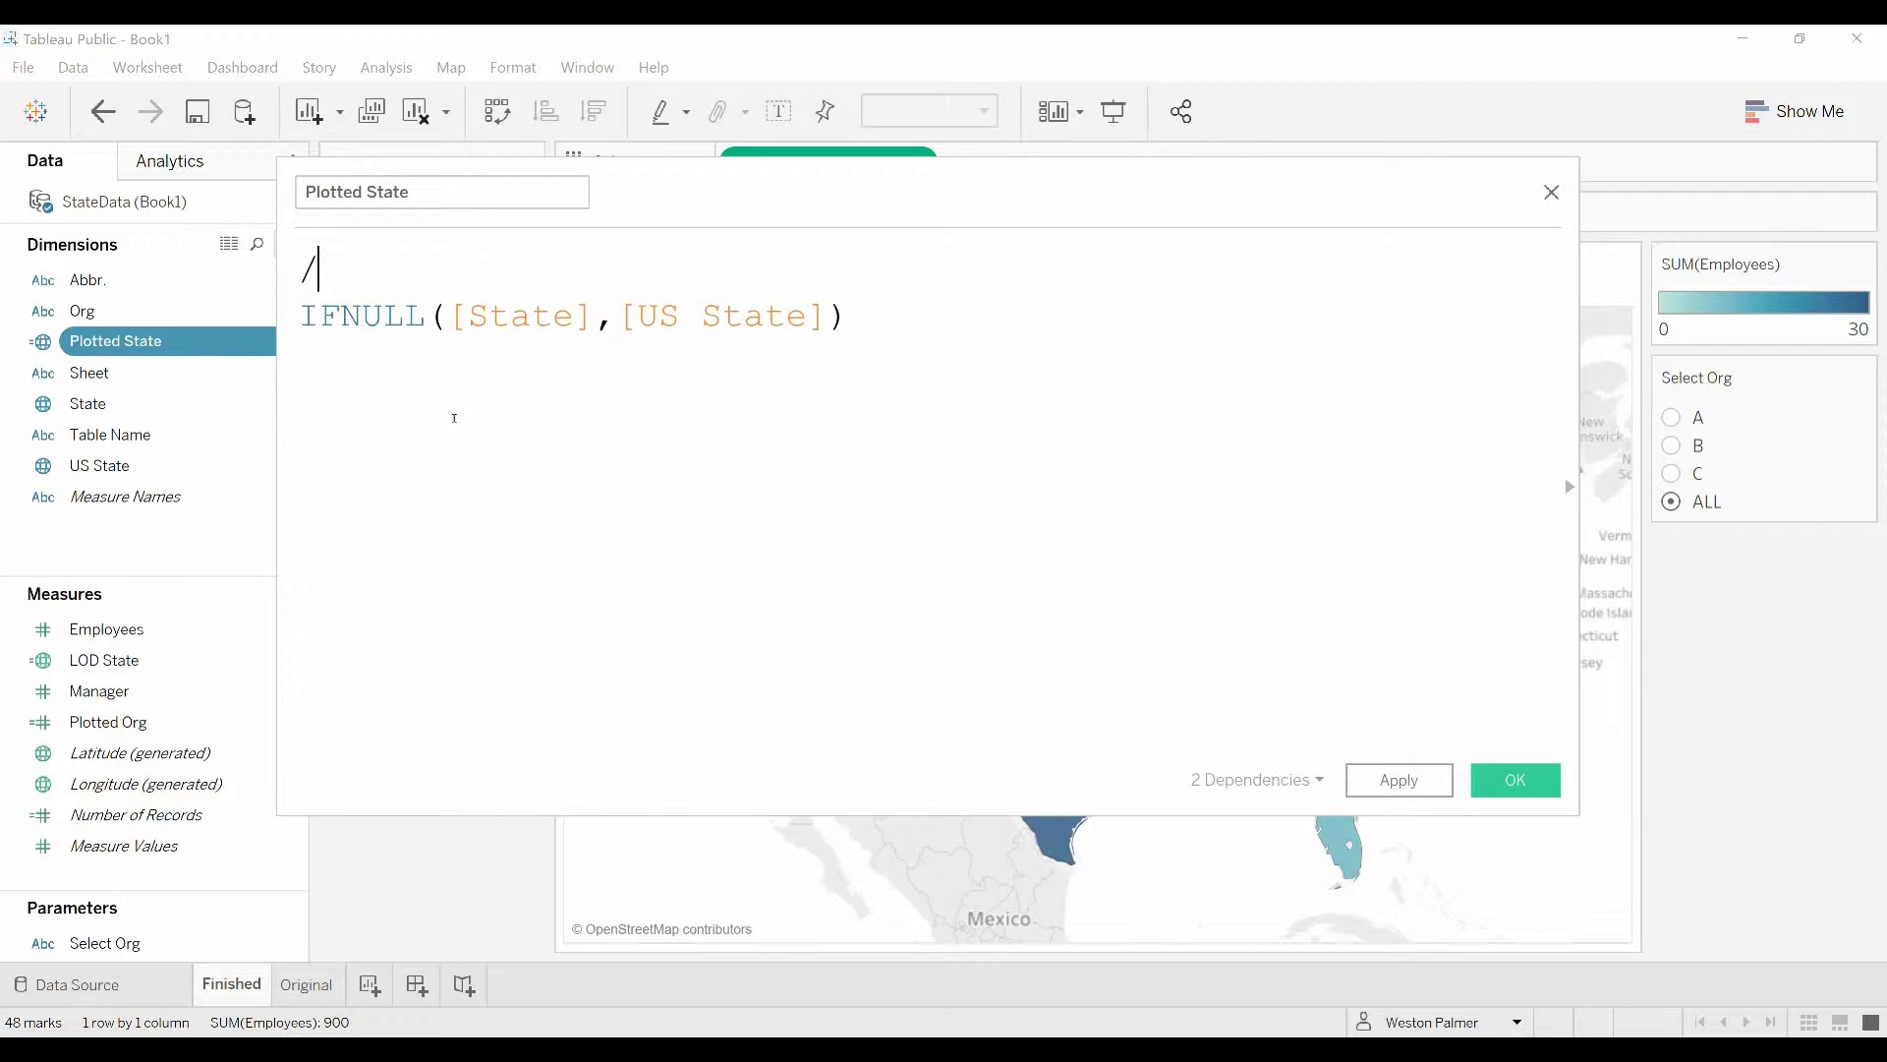
pyautogui.write('/ Combined')
pyautogui.press('BackSpace')
pyautogui.write('all ')
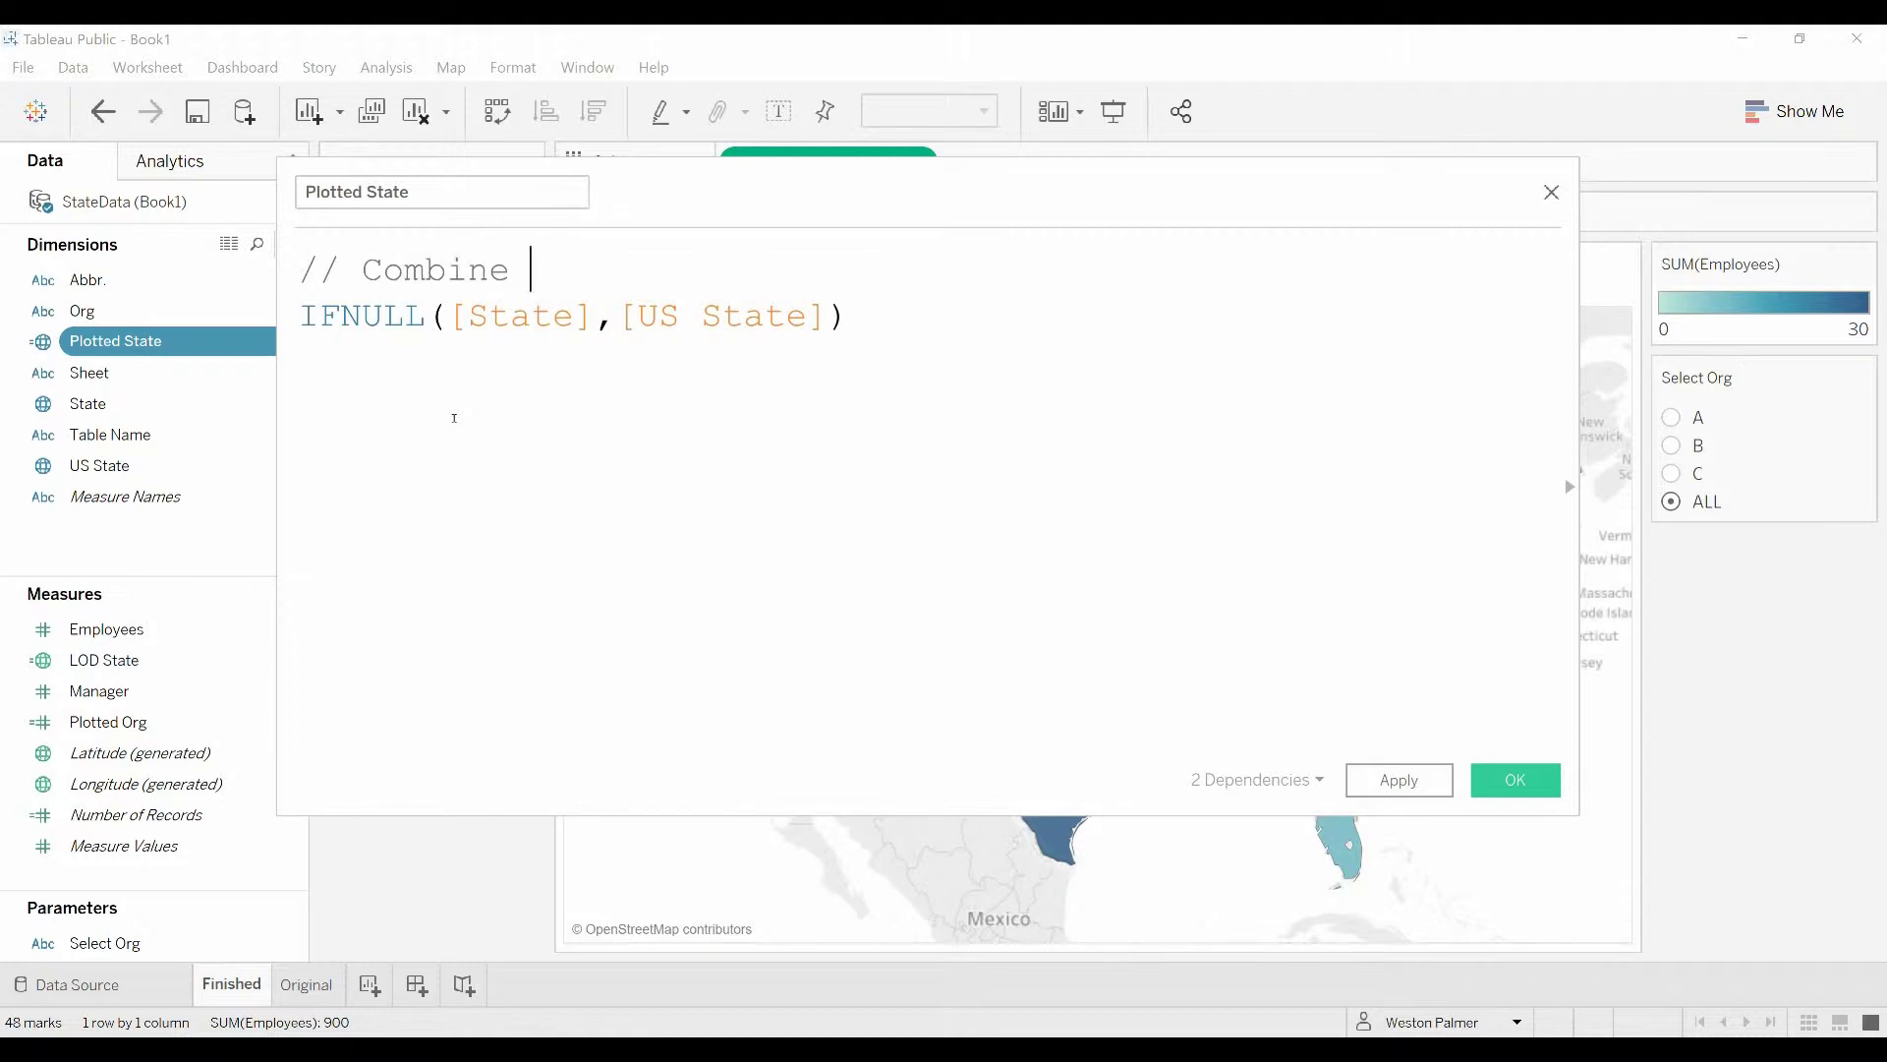
pyautogui.write('state')
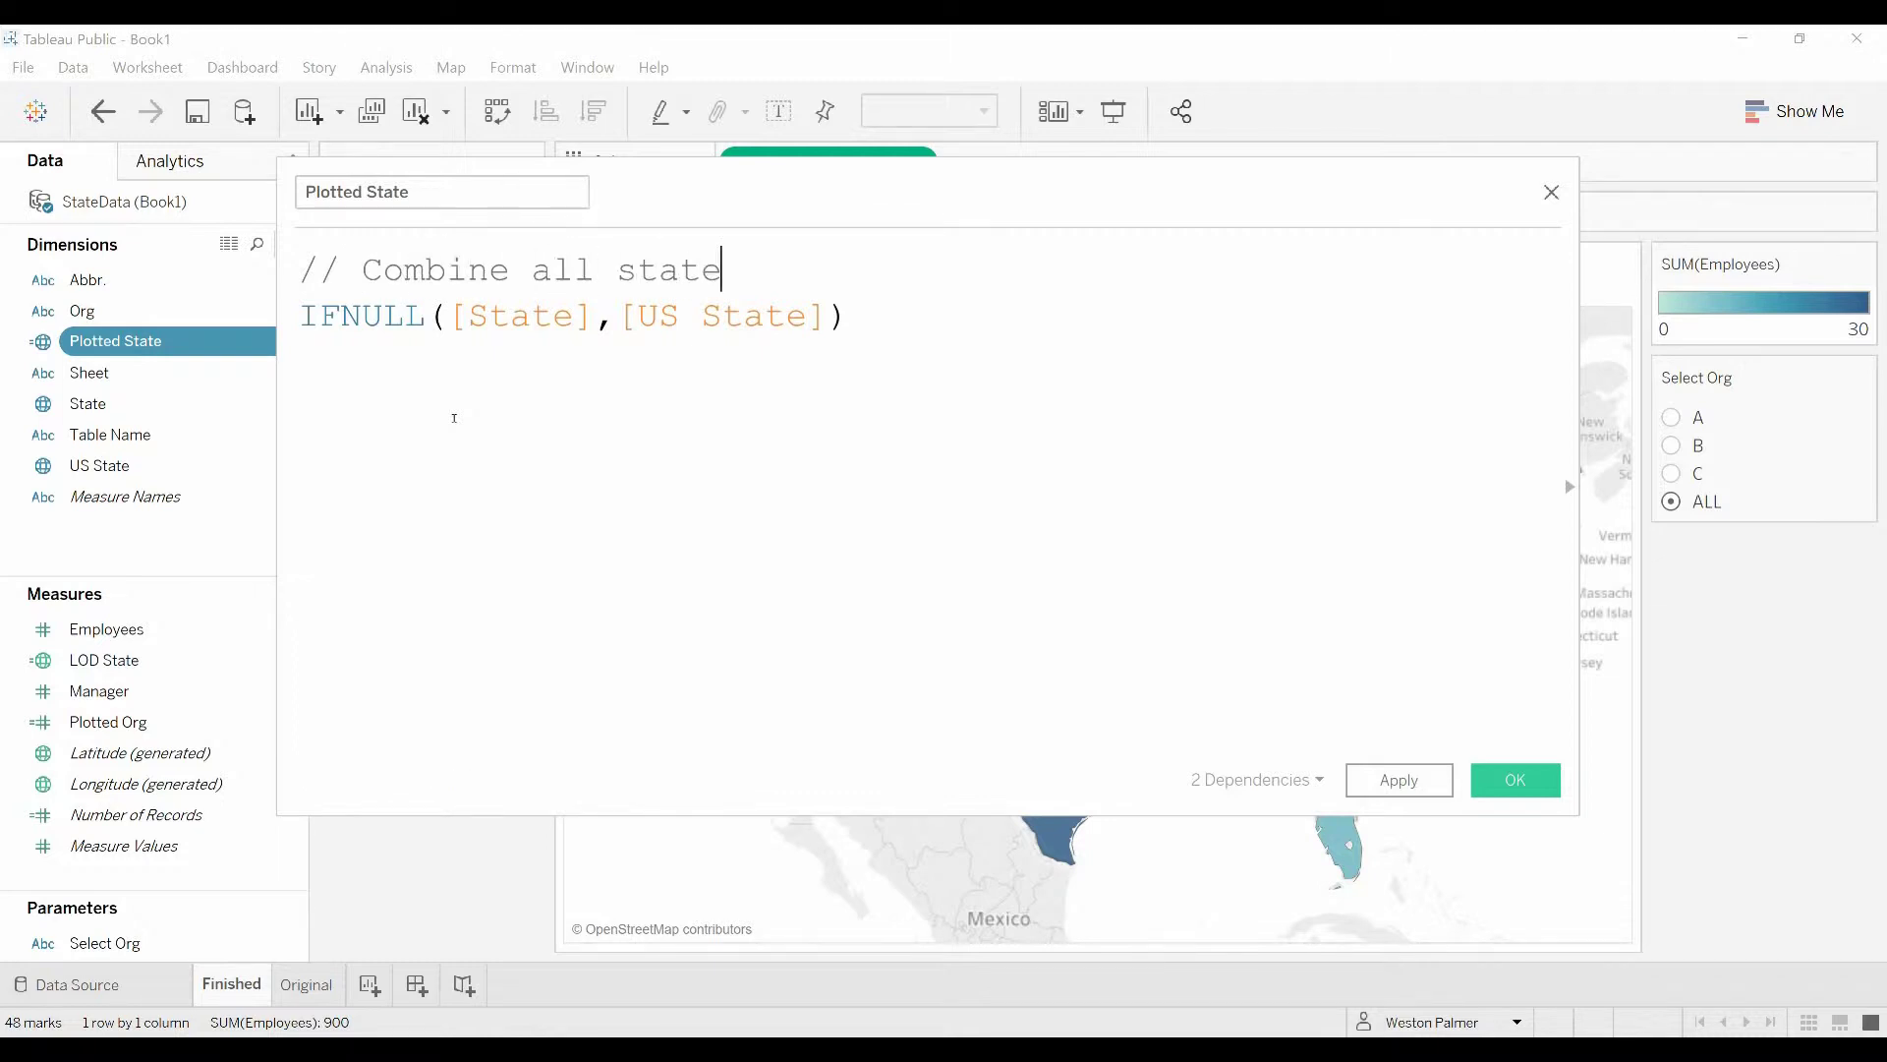
pyautogui.write(' fields into')
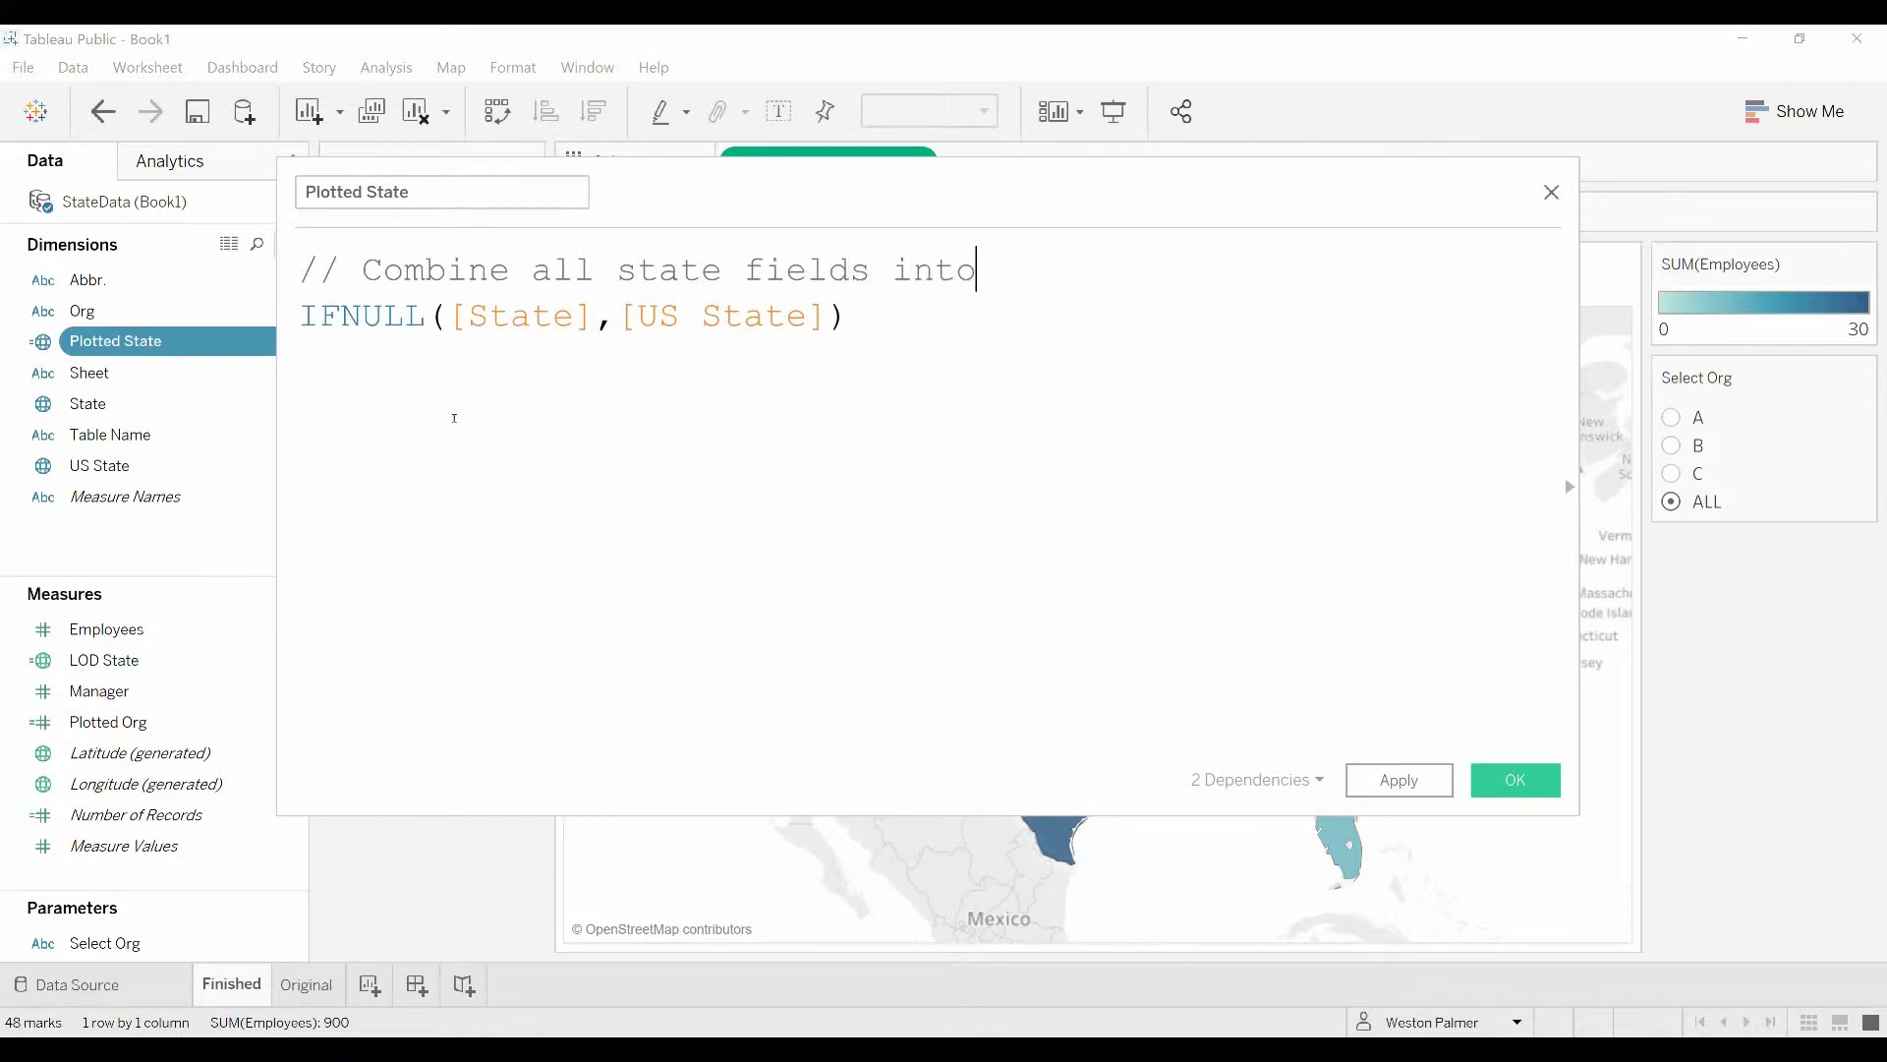
pyautogui.write(' one.  Used for ')
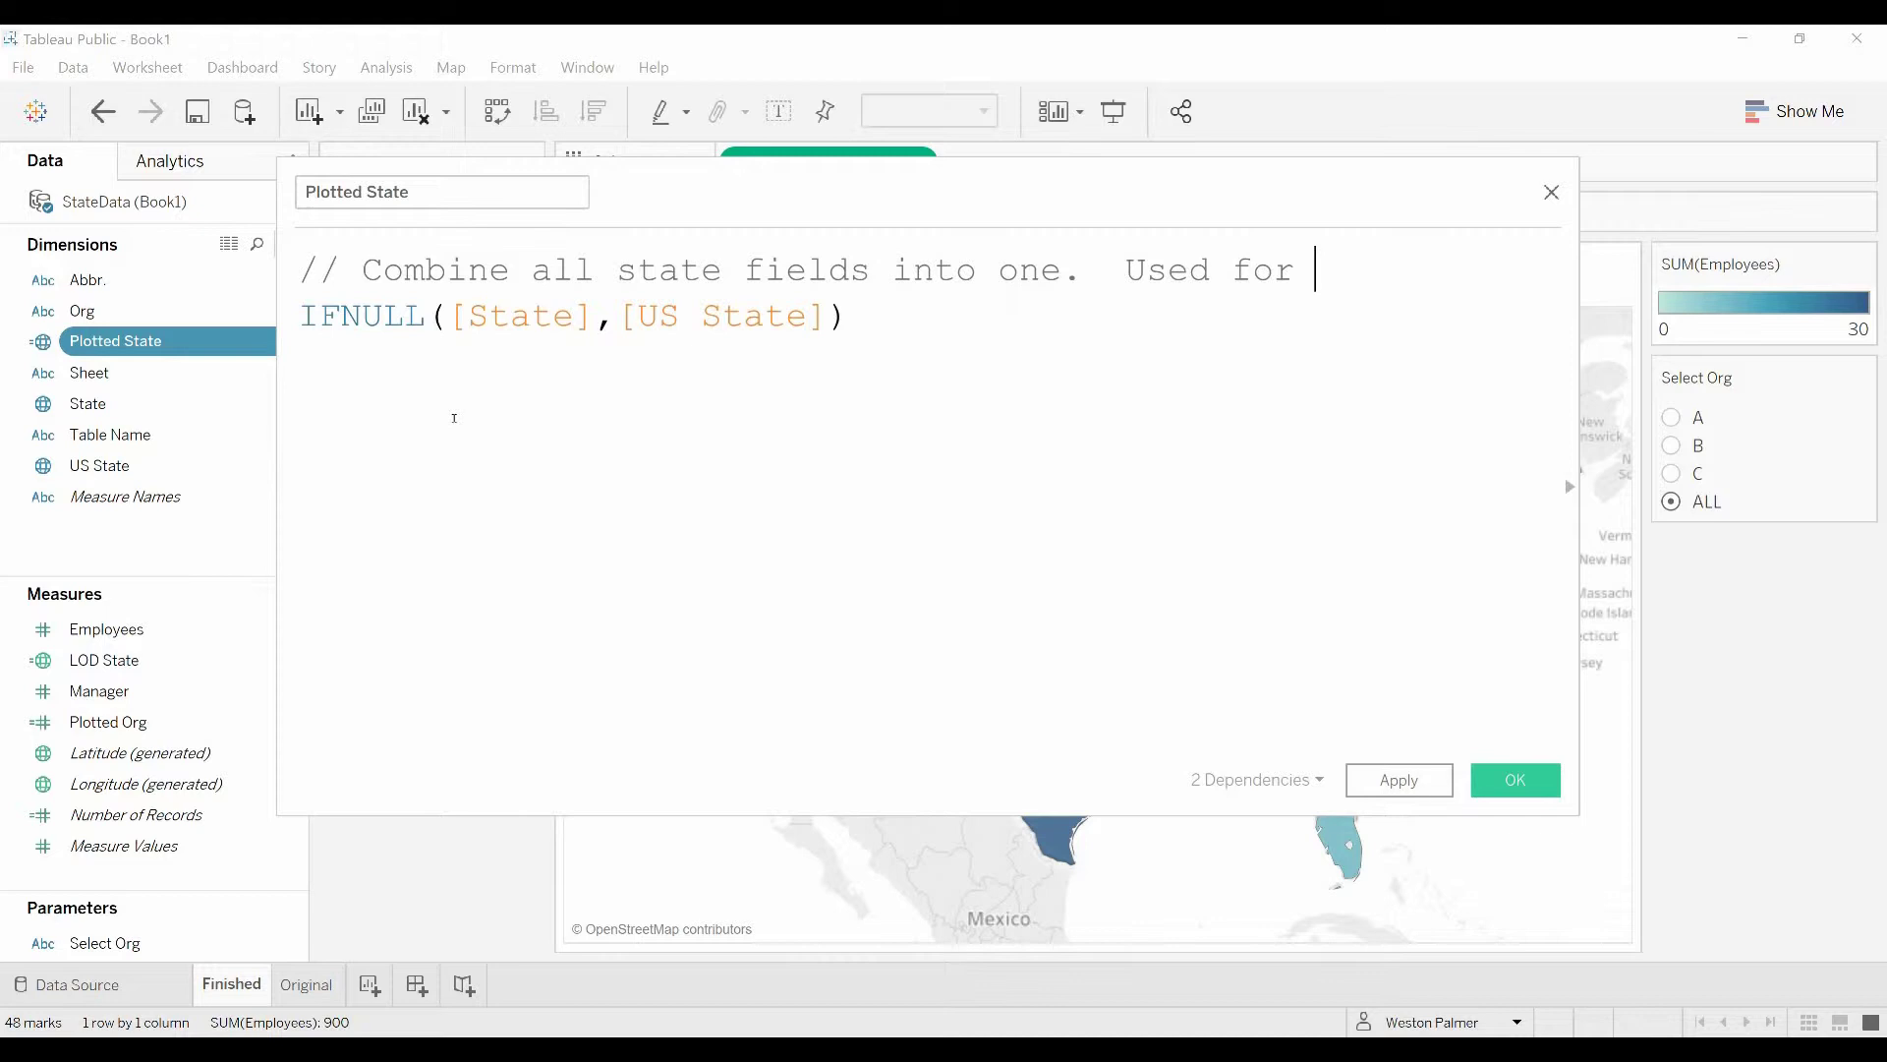
pyautogui.write('plotting')
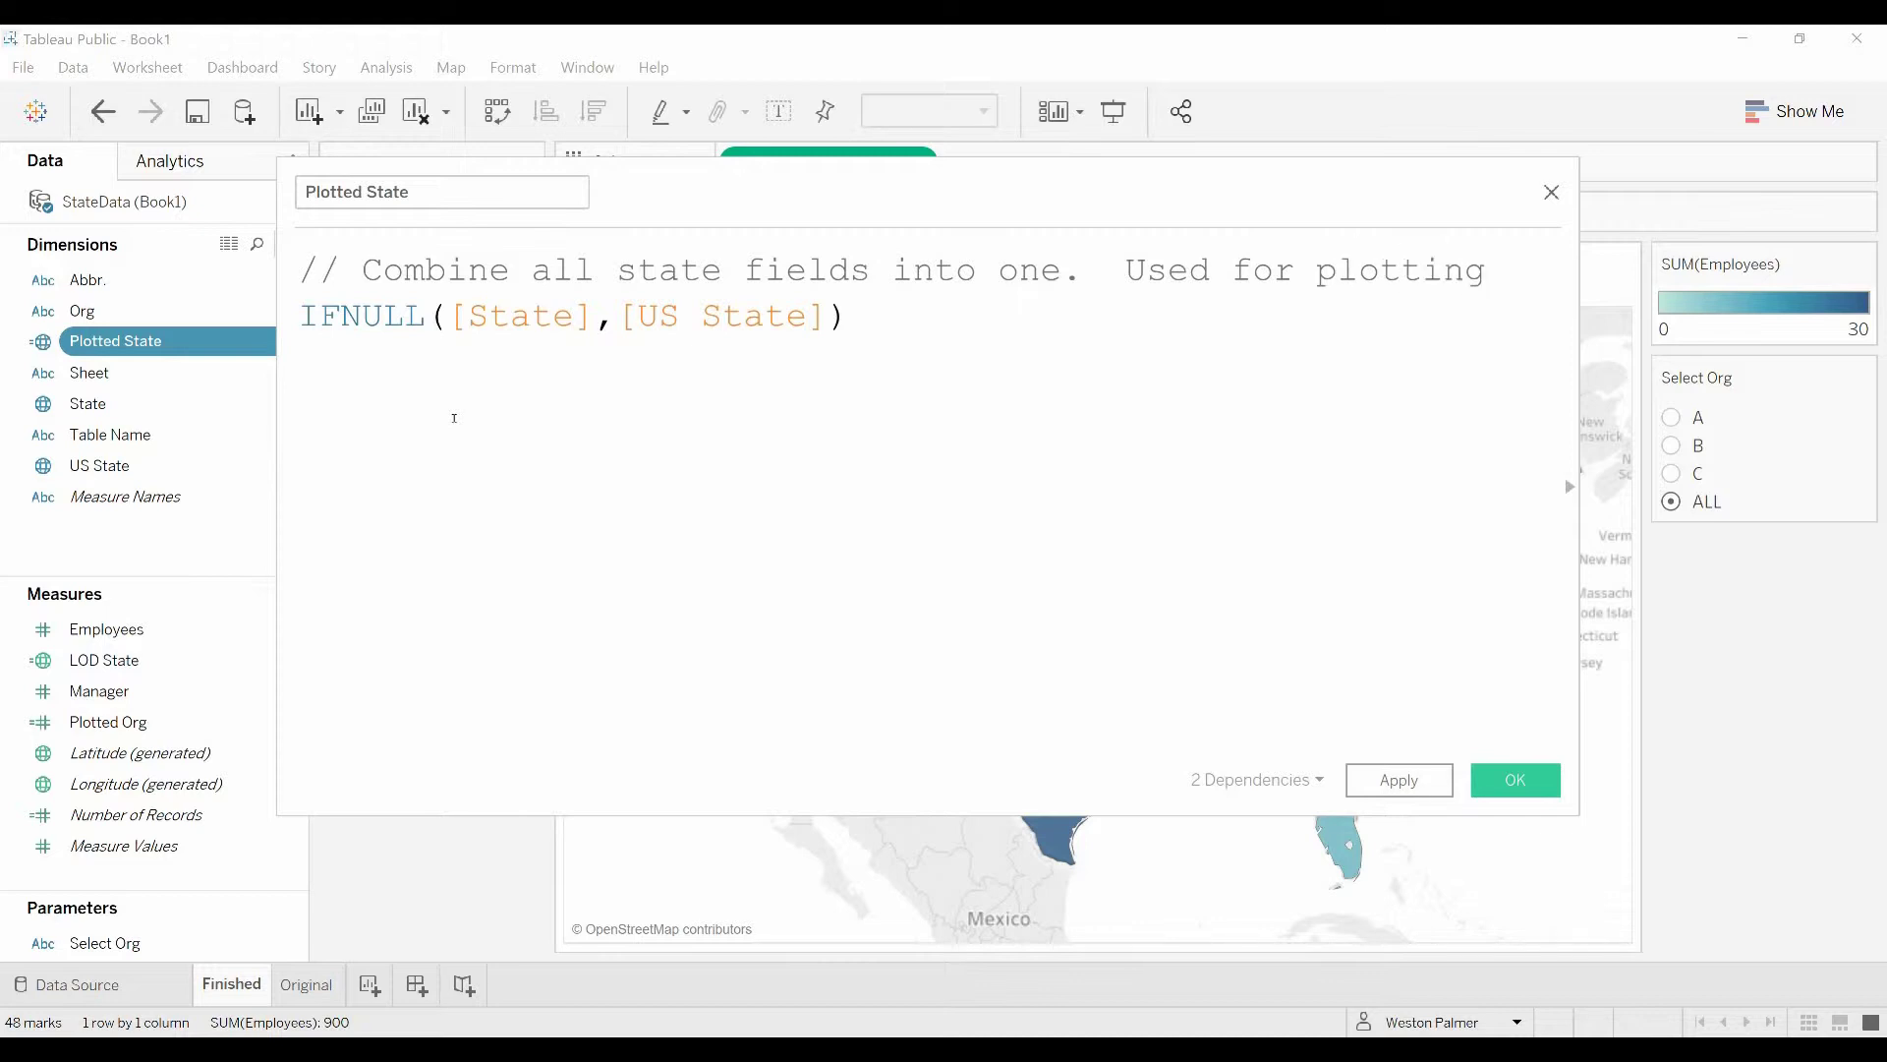
pyautogui.click(1513, 782)
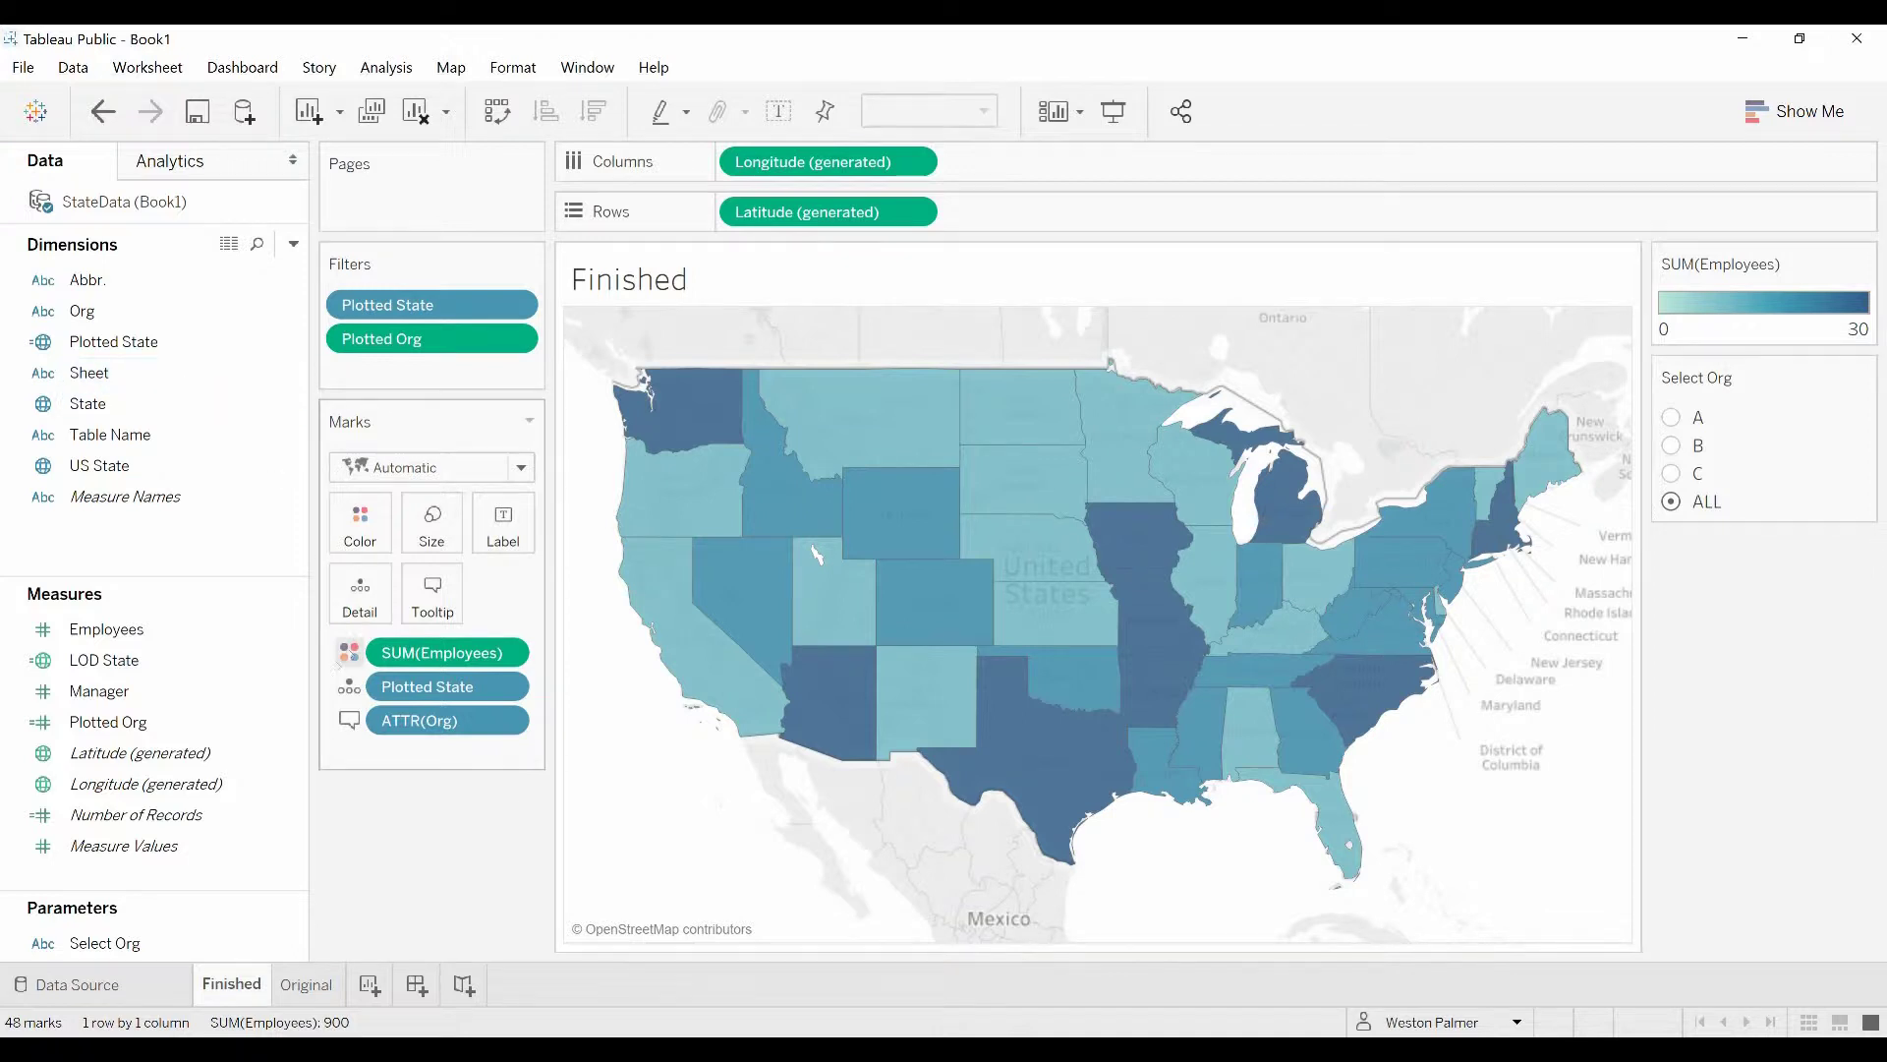
pyautogui.click(291, 723)
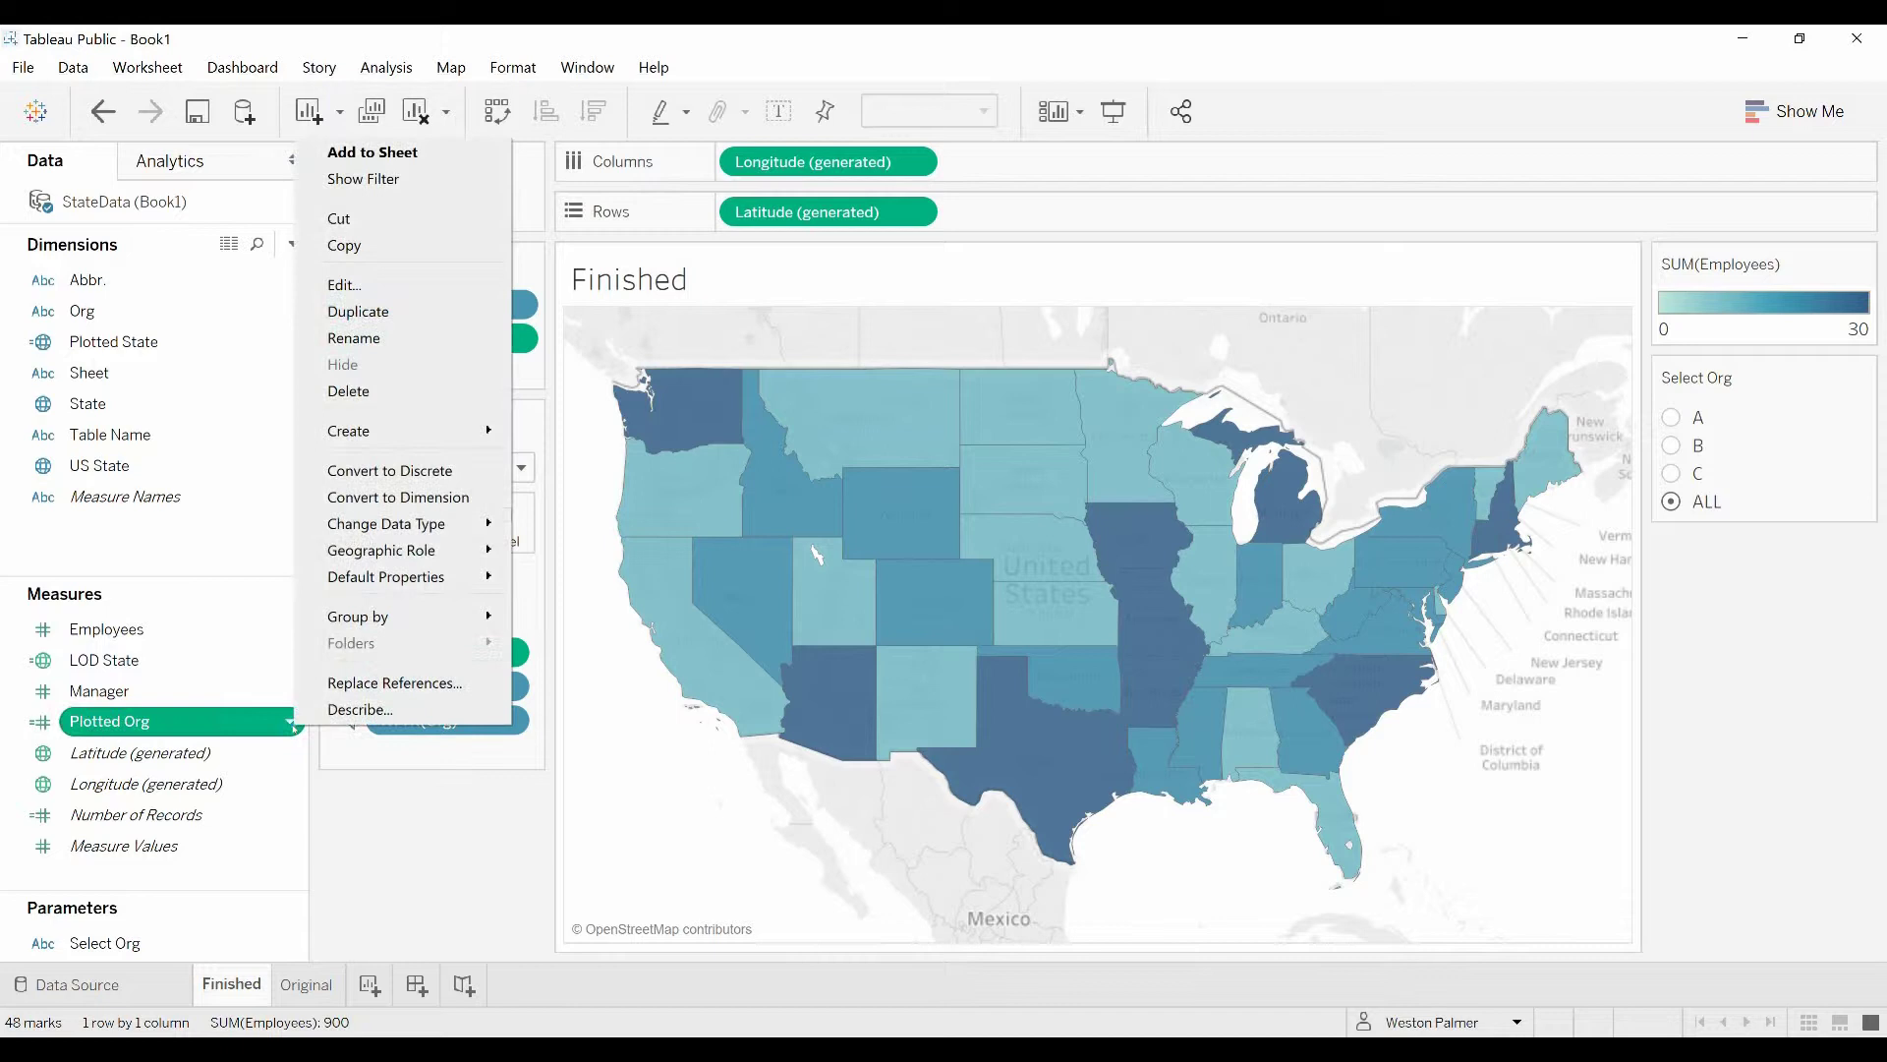
pyautogui.click(340, 283)
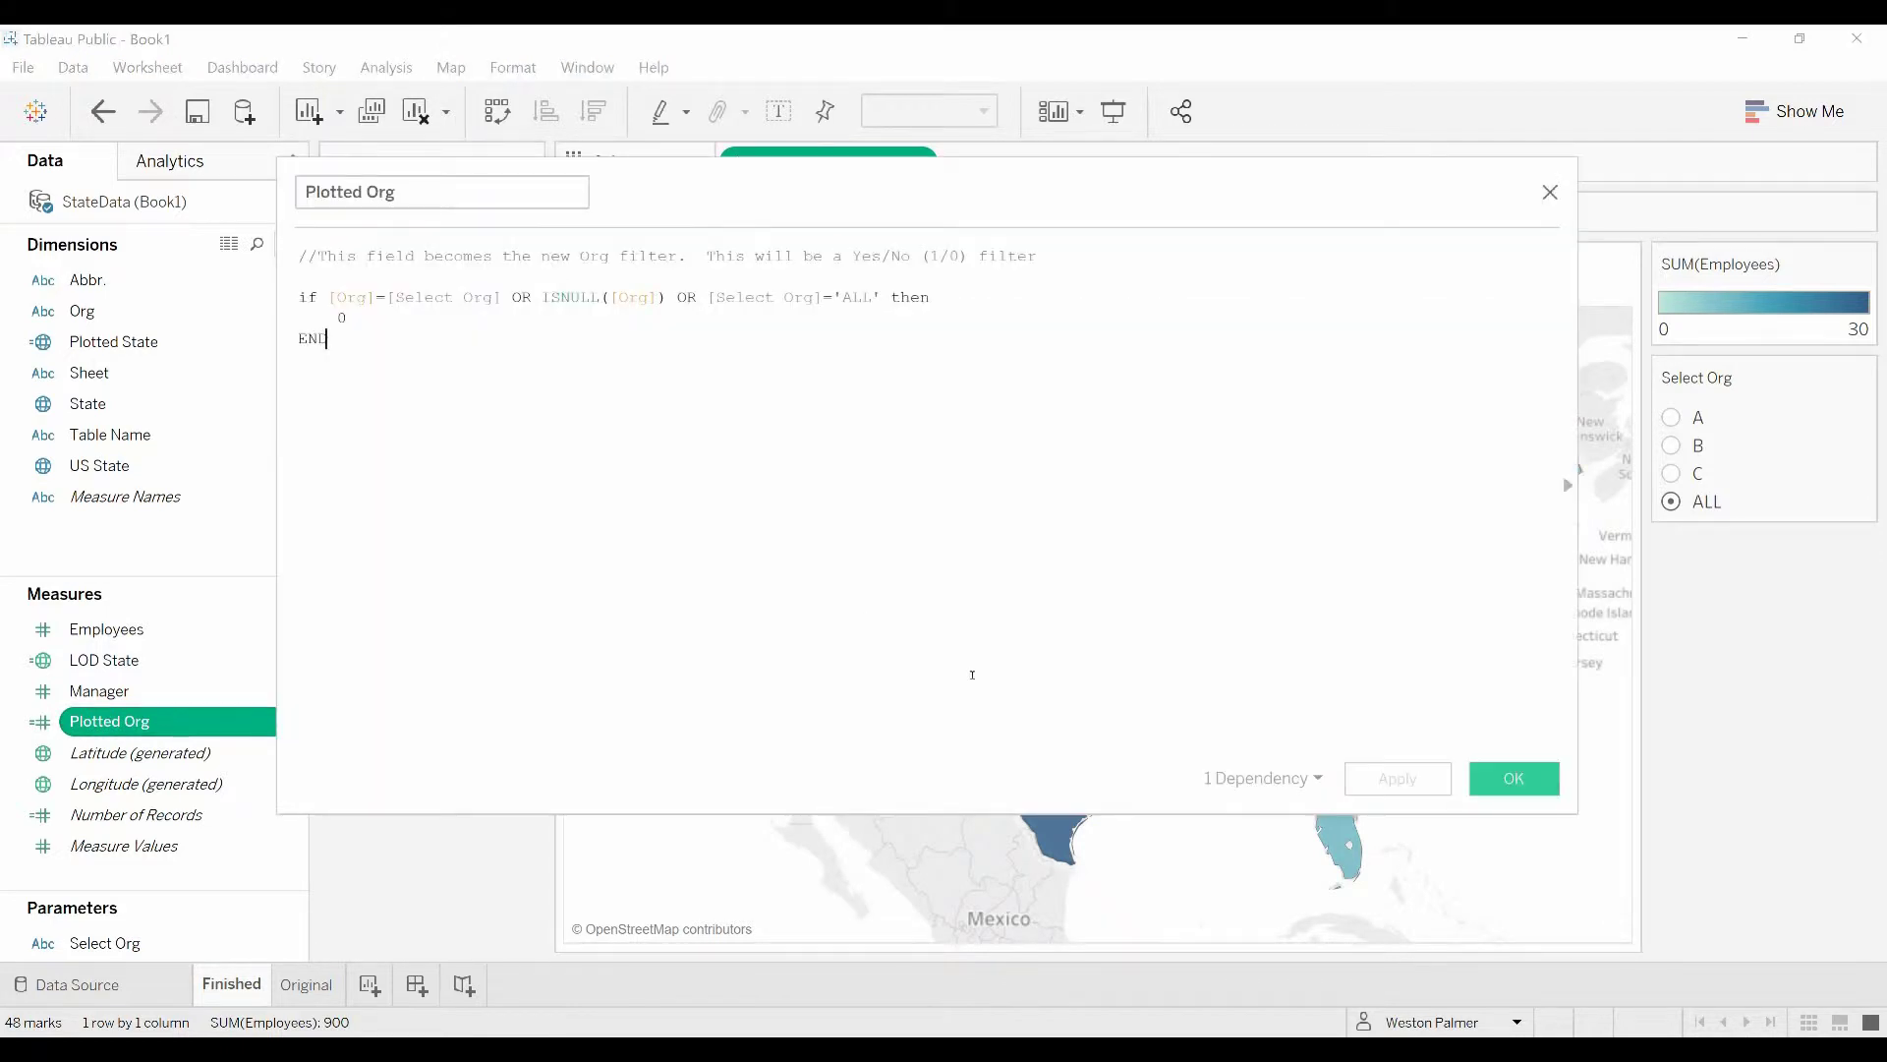
pyautogui.scroll(3, 972, 675)
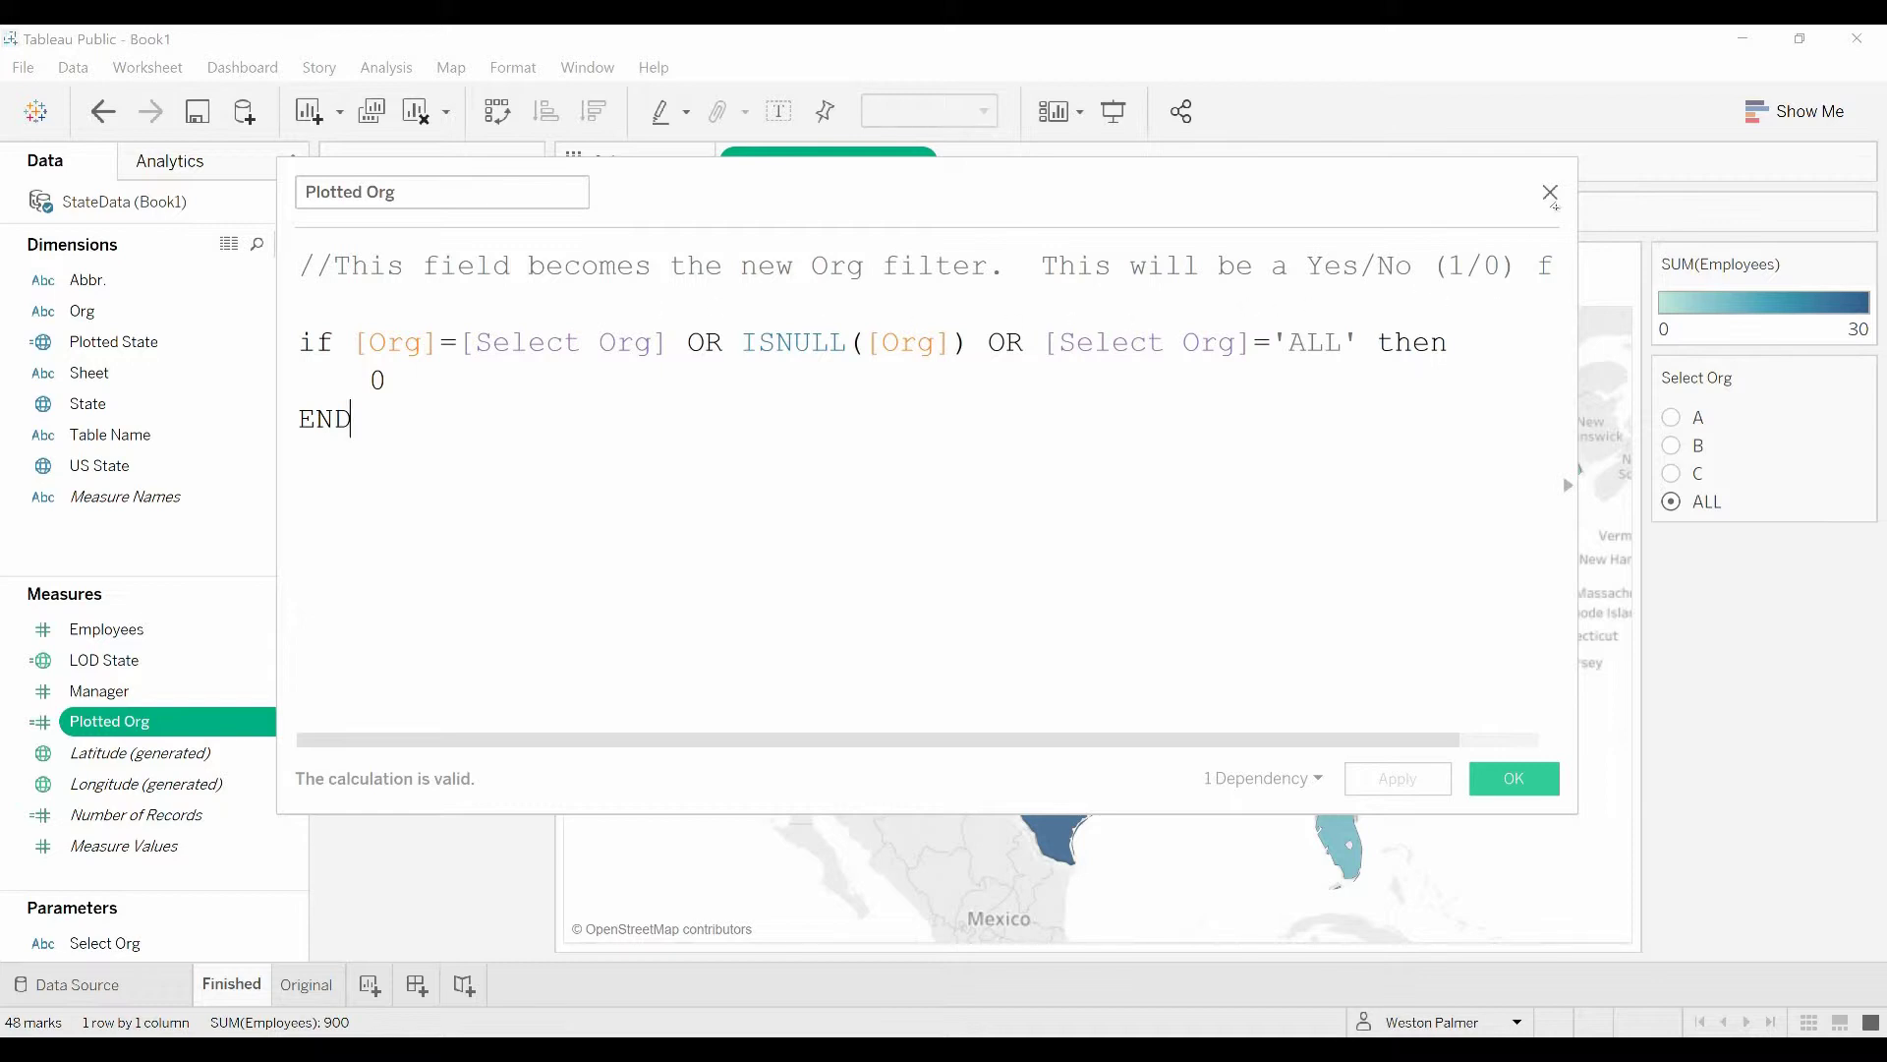
pyautogui.click(1550, 191)
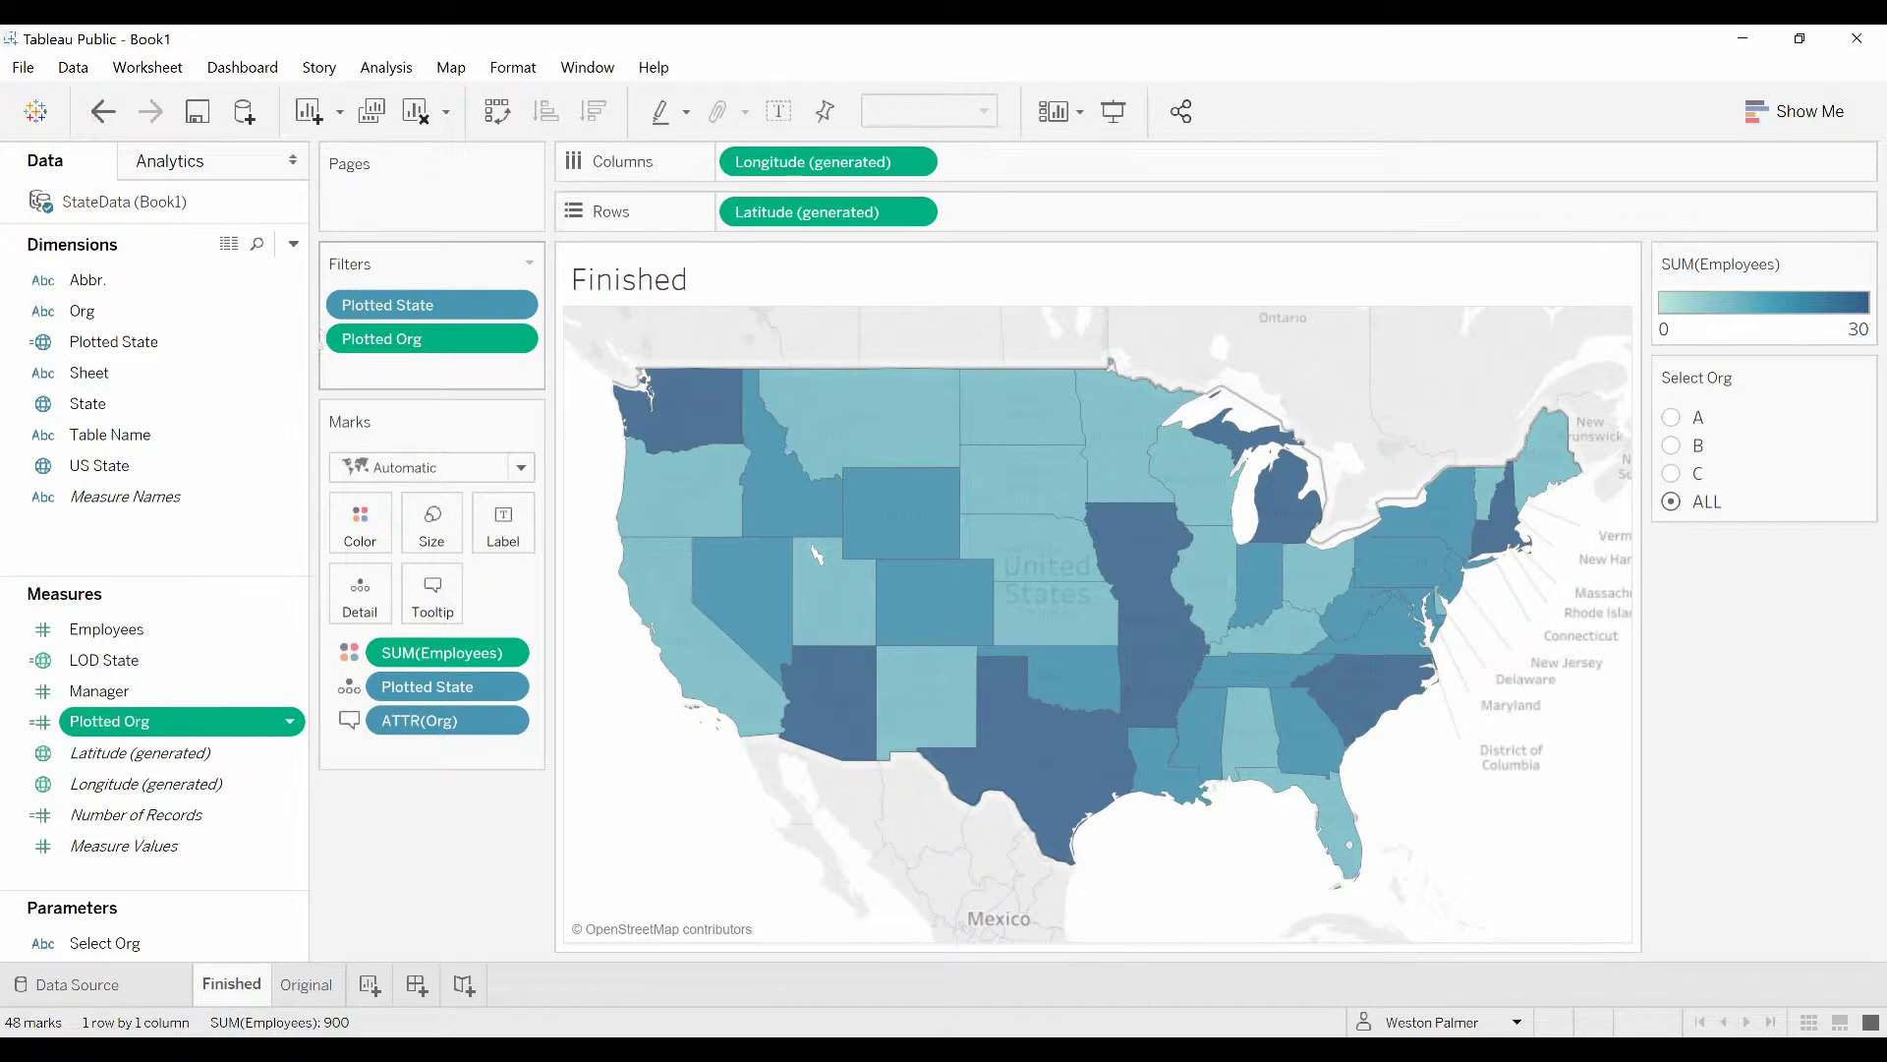
# - Set Plotted State's default comment to 'Use for plotting purposes.' and confirm it appears on hover
pyautogui.click(291, 342)
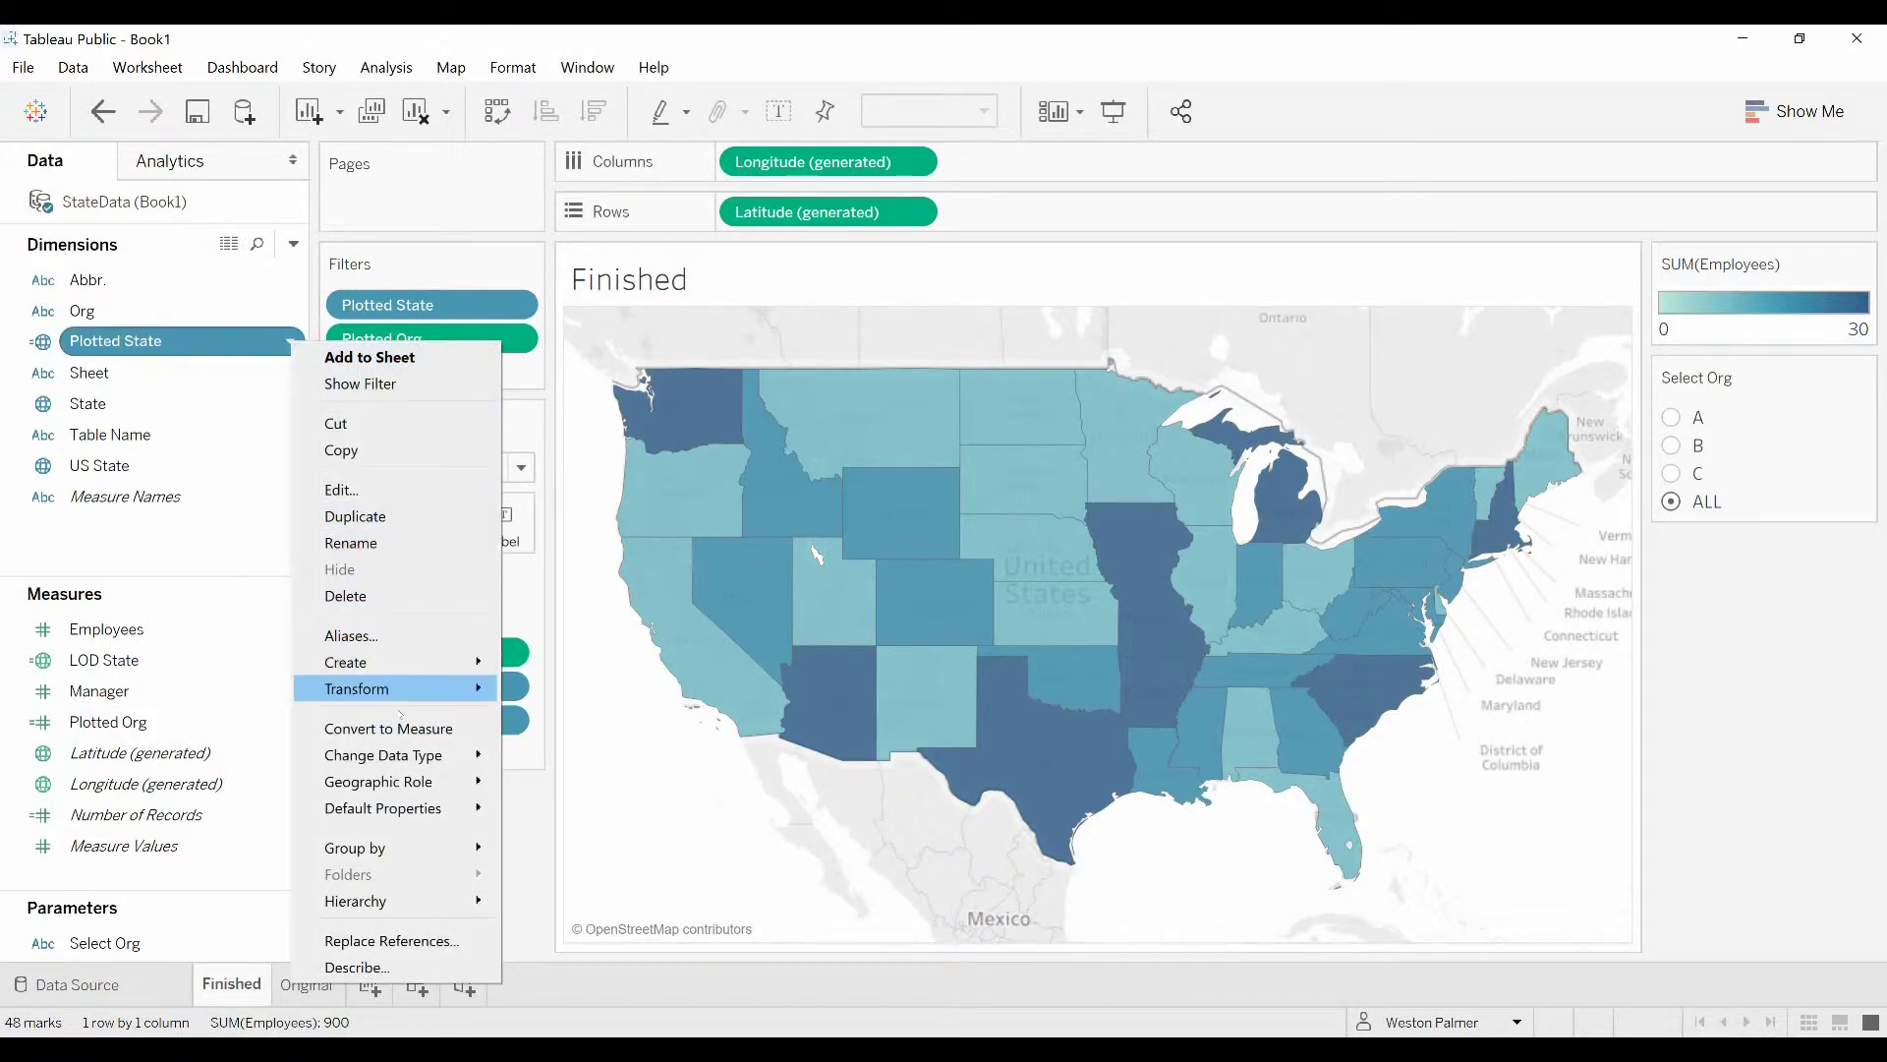
pyautogui.moveTo(413, 813)
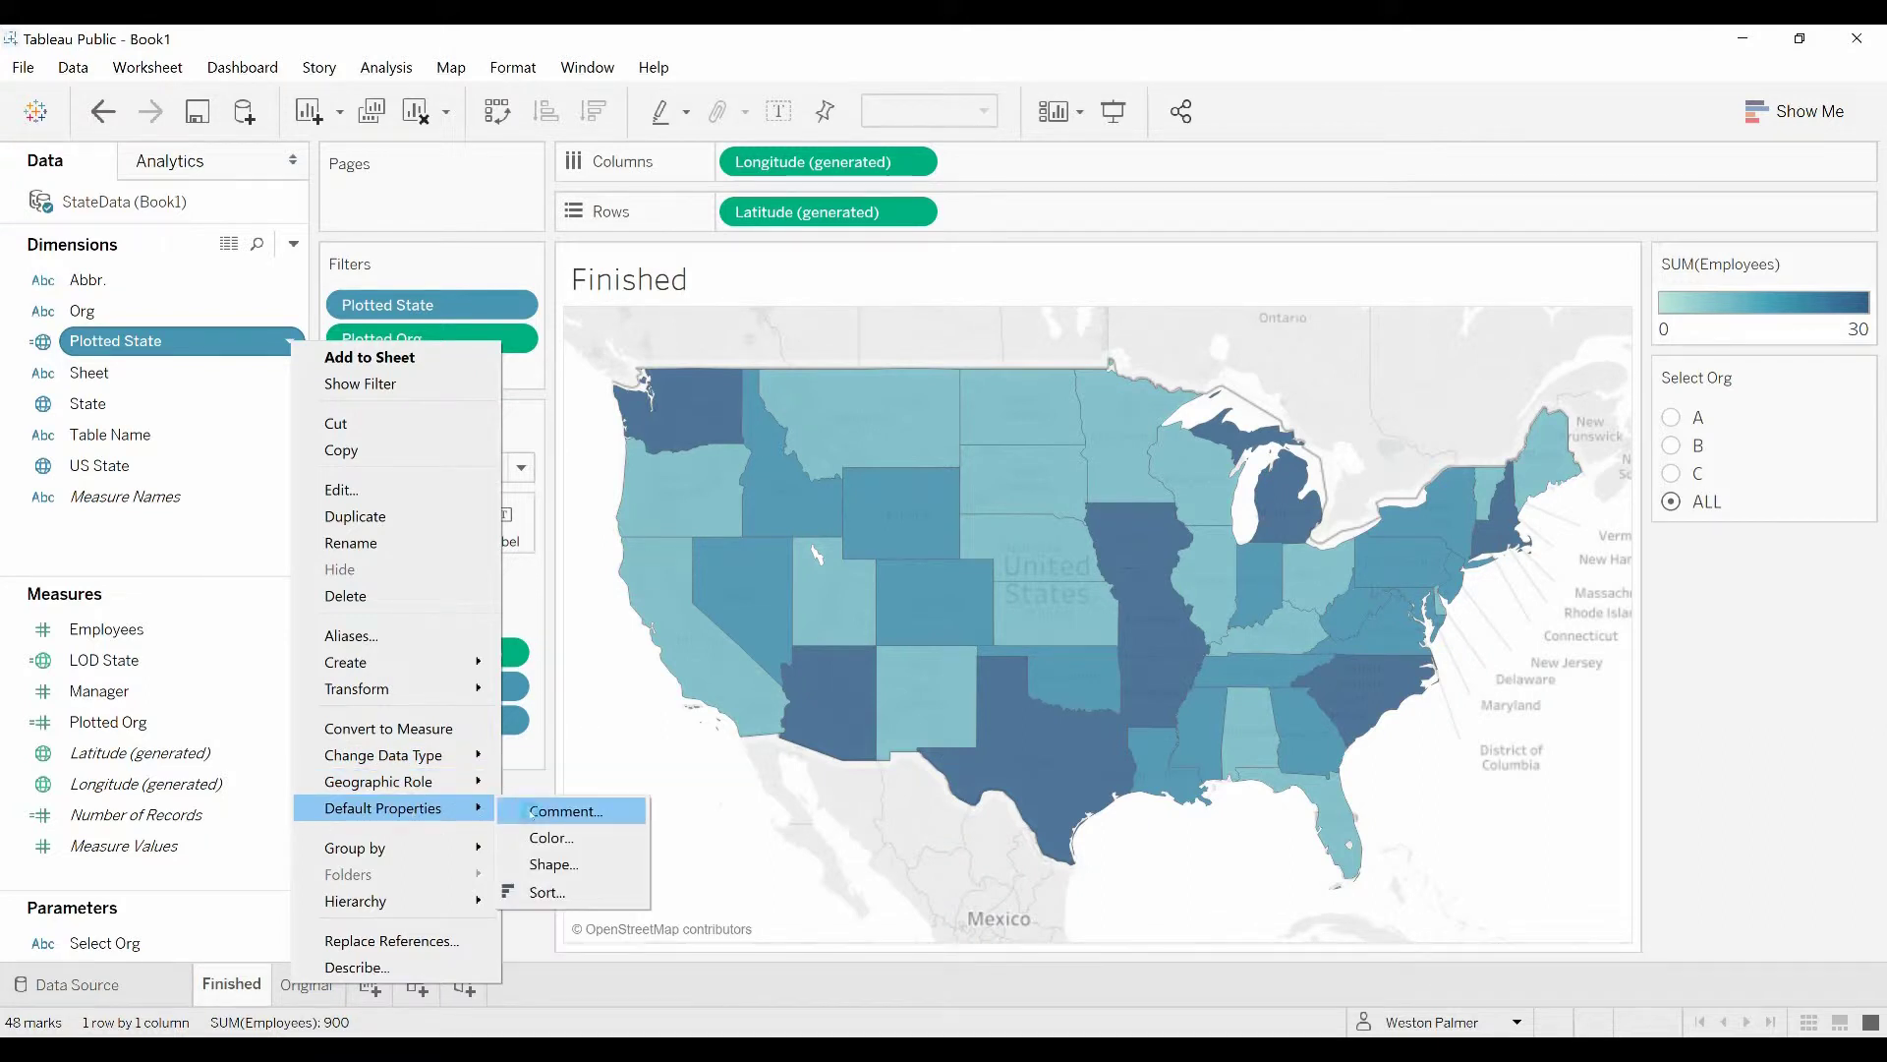
pyautogui.click(532, 812)
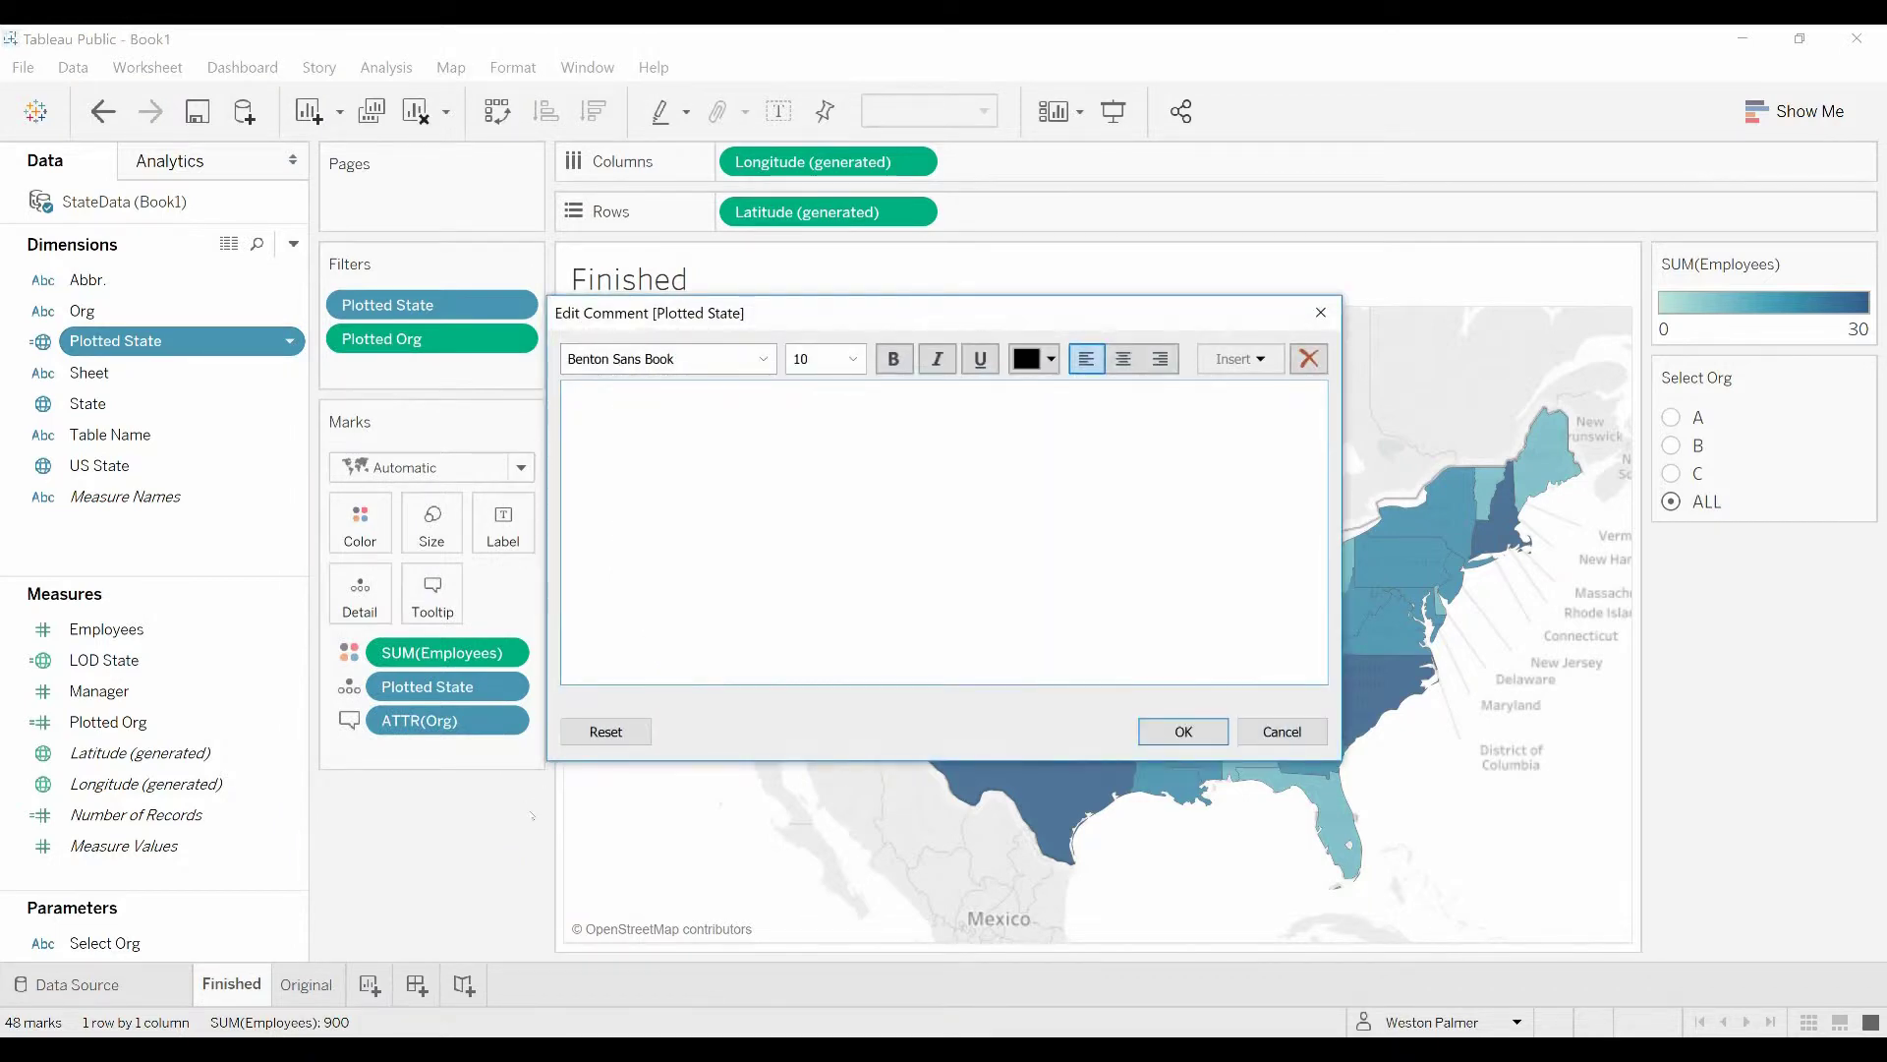
pyautogui.write('Use for plotting purposes.')
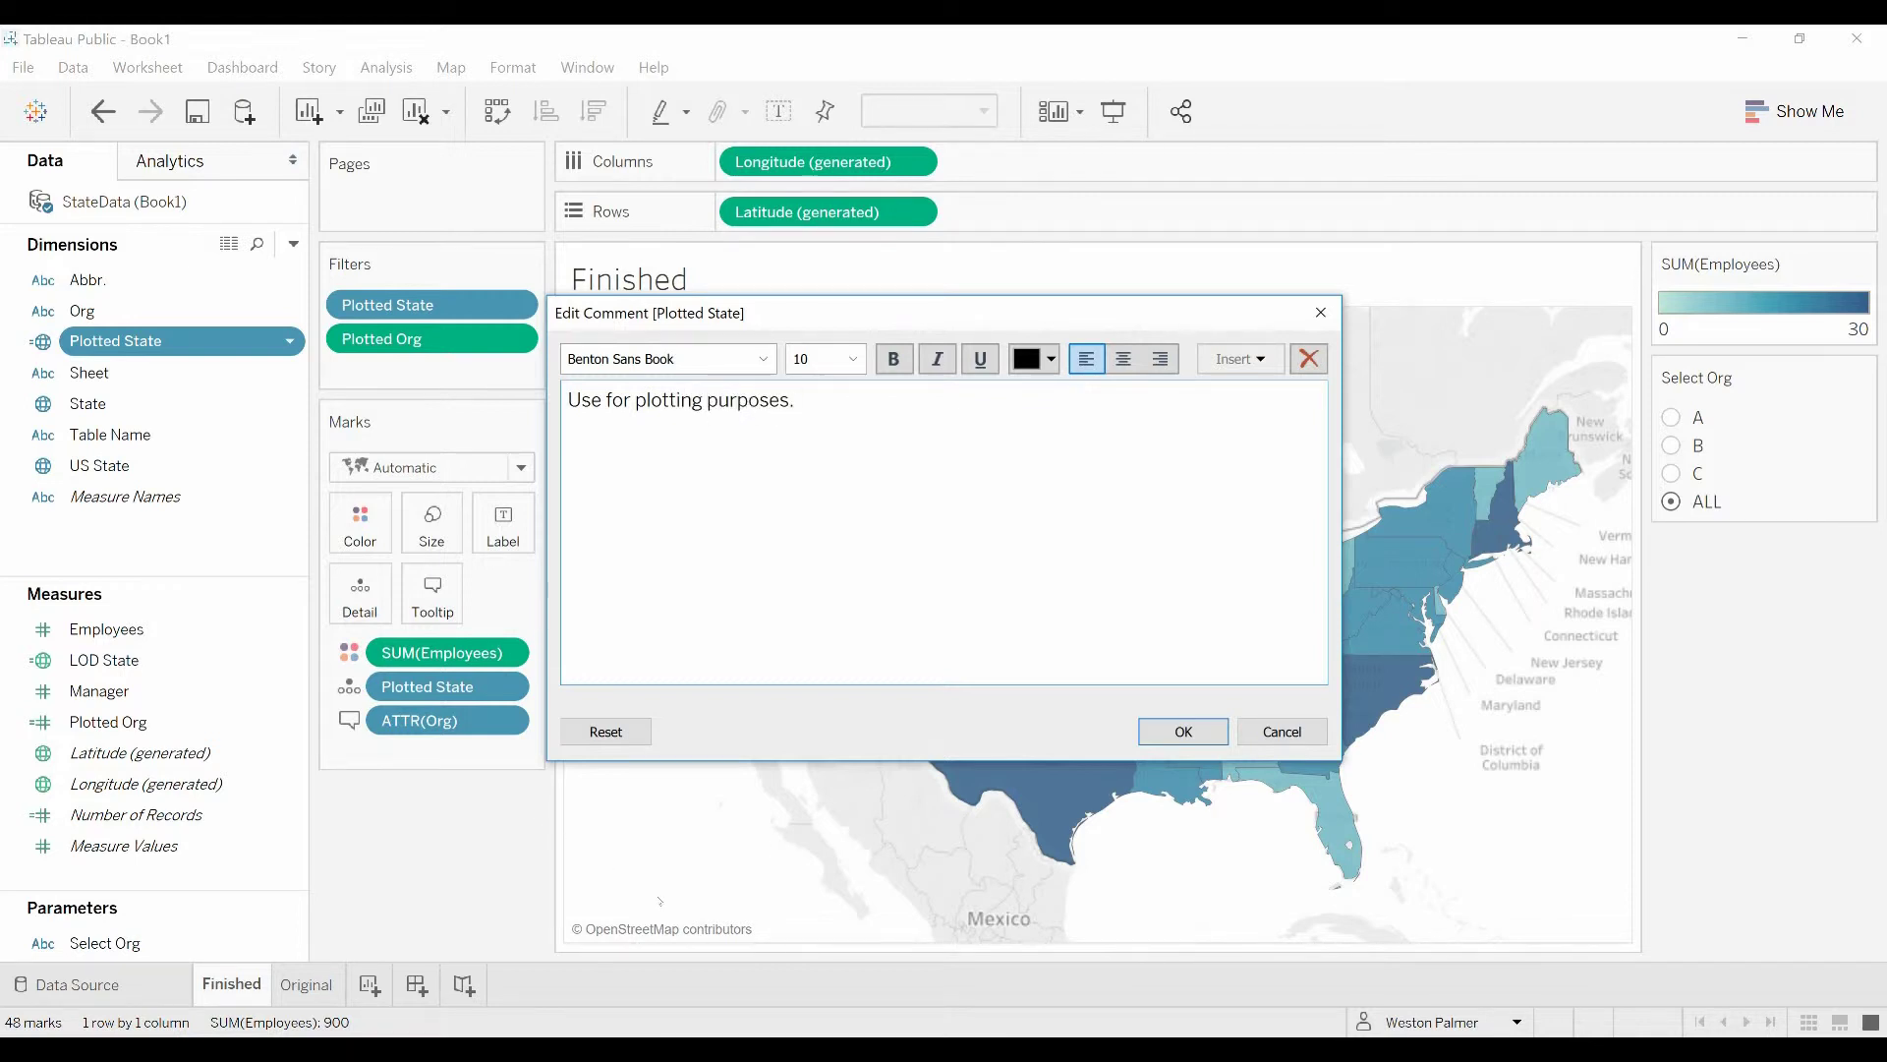
pyautogui.click(1184, 731)
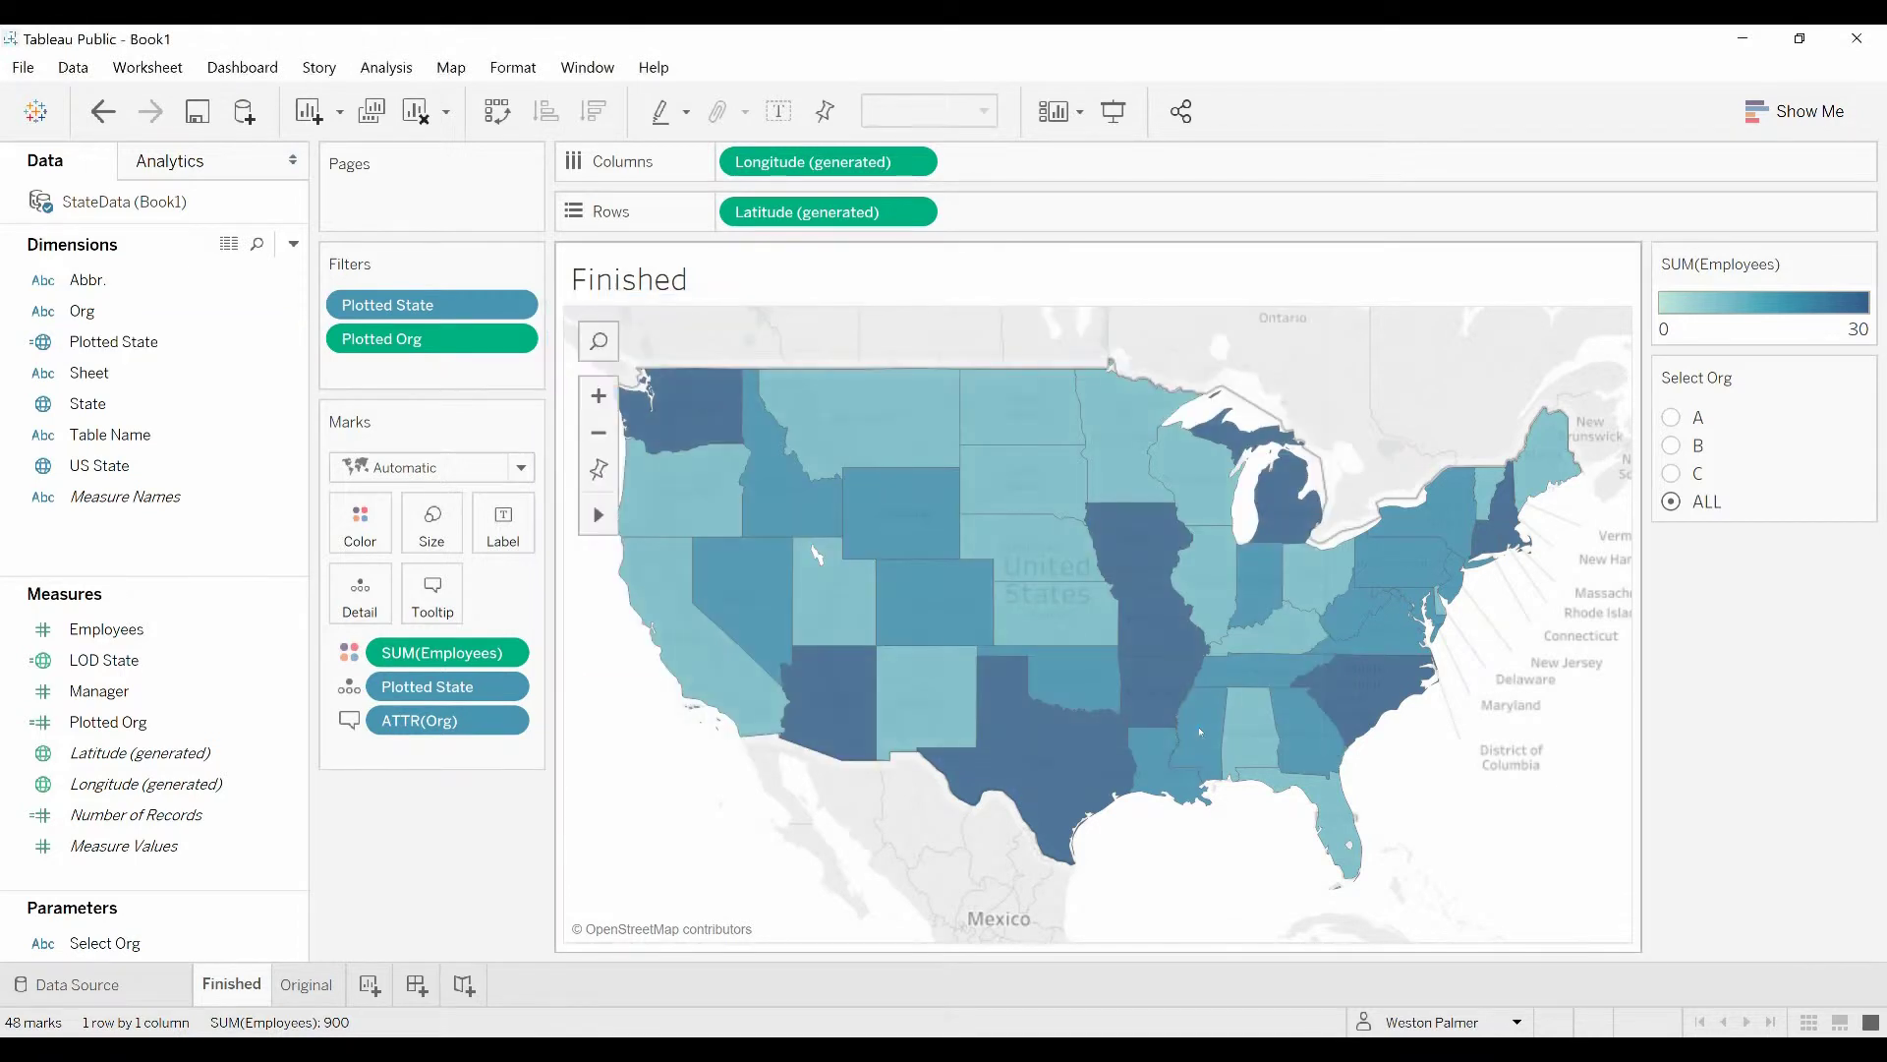
pyautogui.moveTo(816, 555)
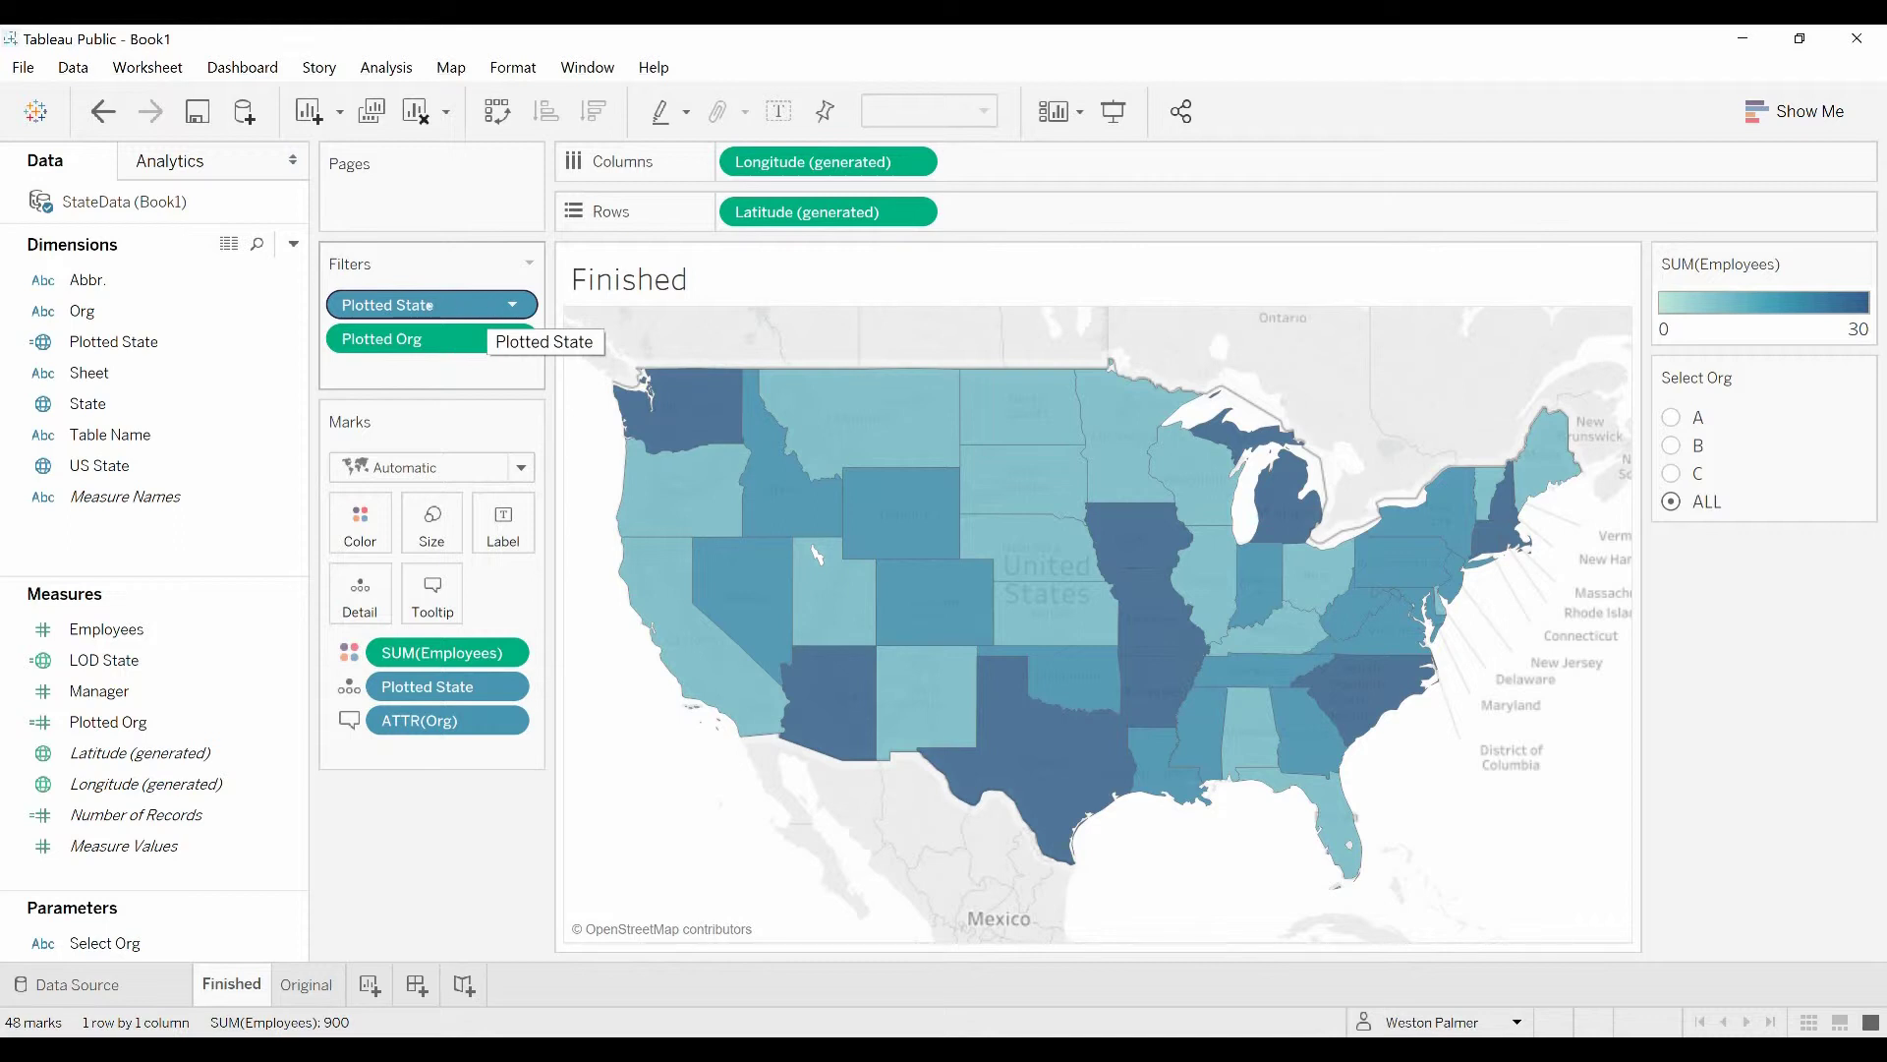
pyautogui.moveTo(125, 341)
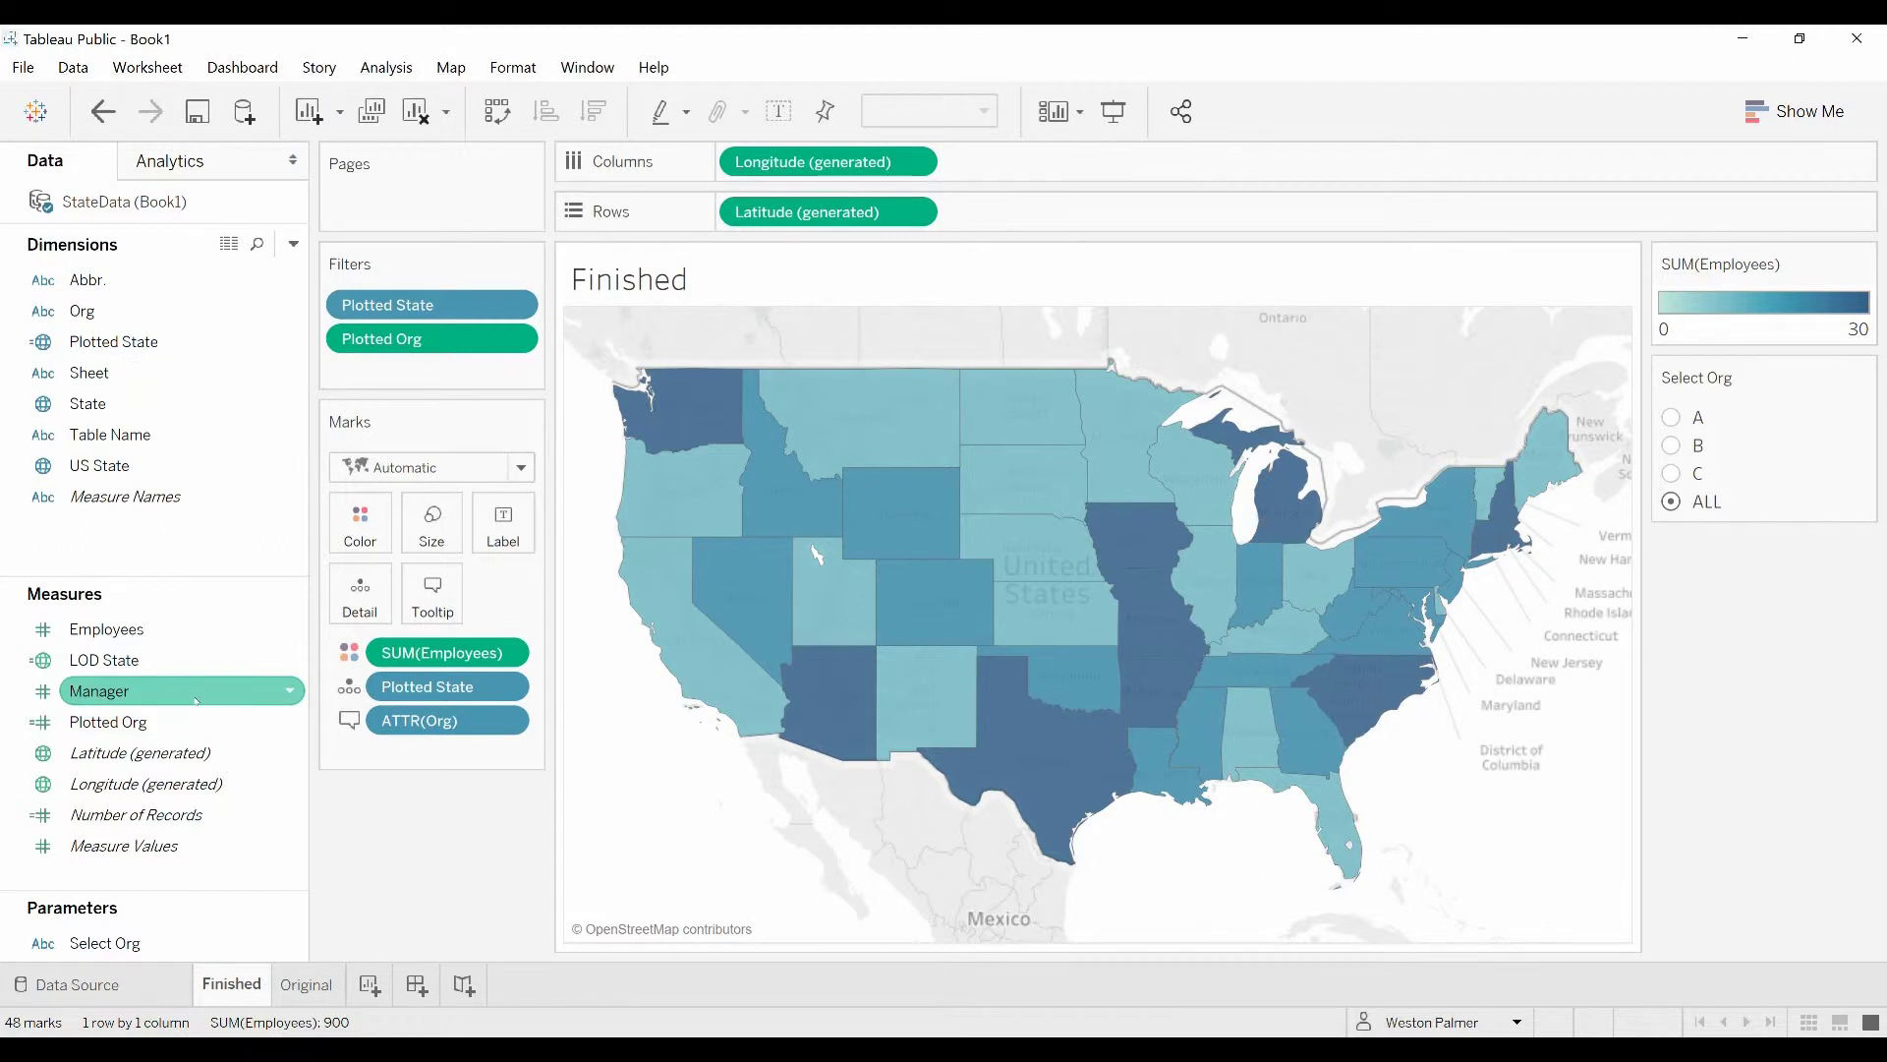
# - Write the State field's default comment 'All States. Not aligned to employee data'
pyautogui.click(250, 406)
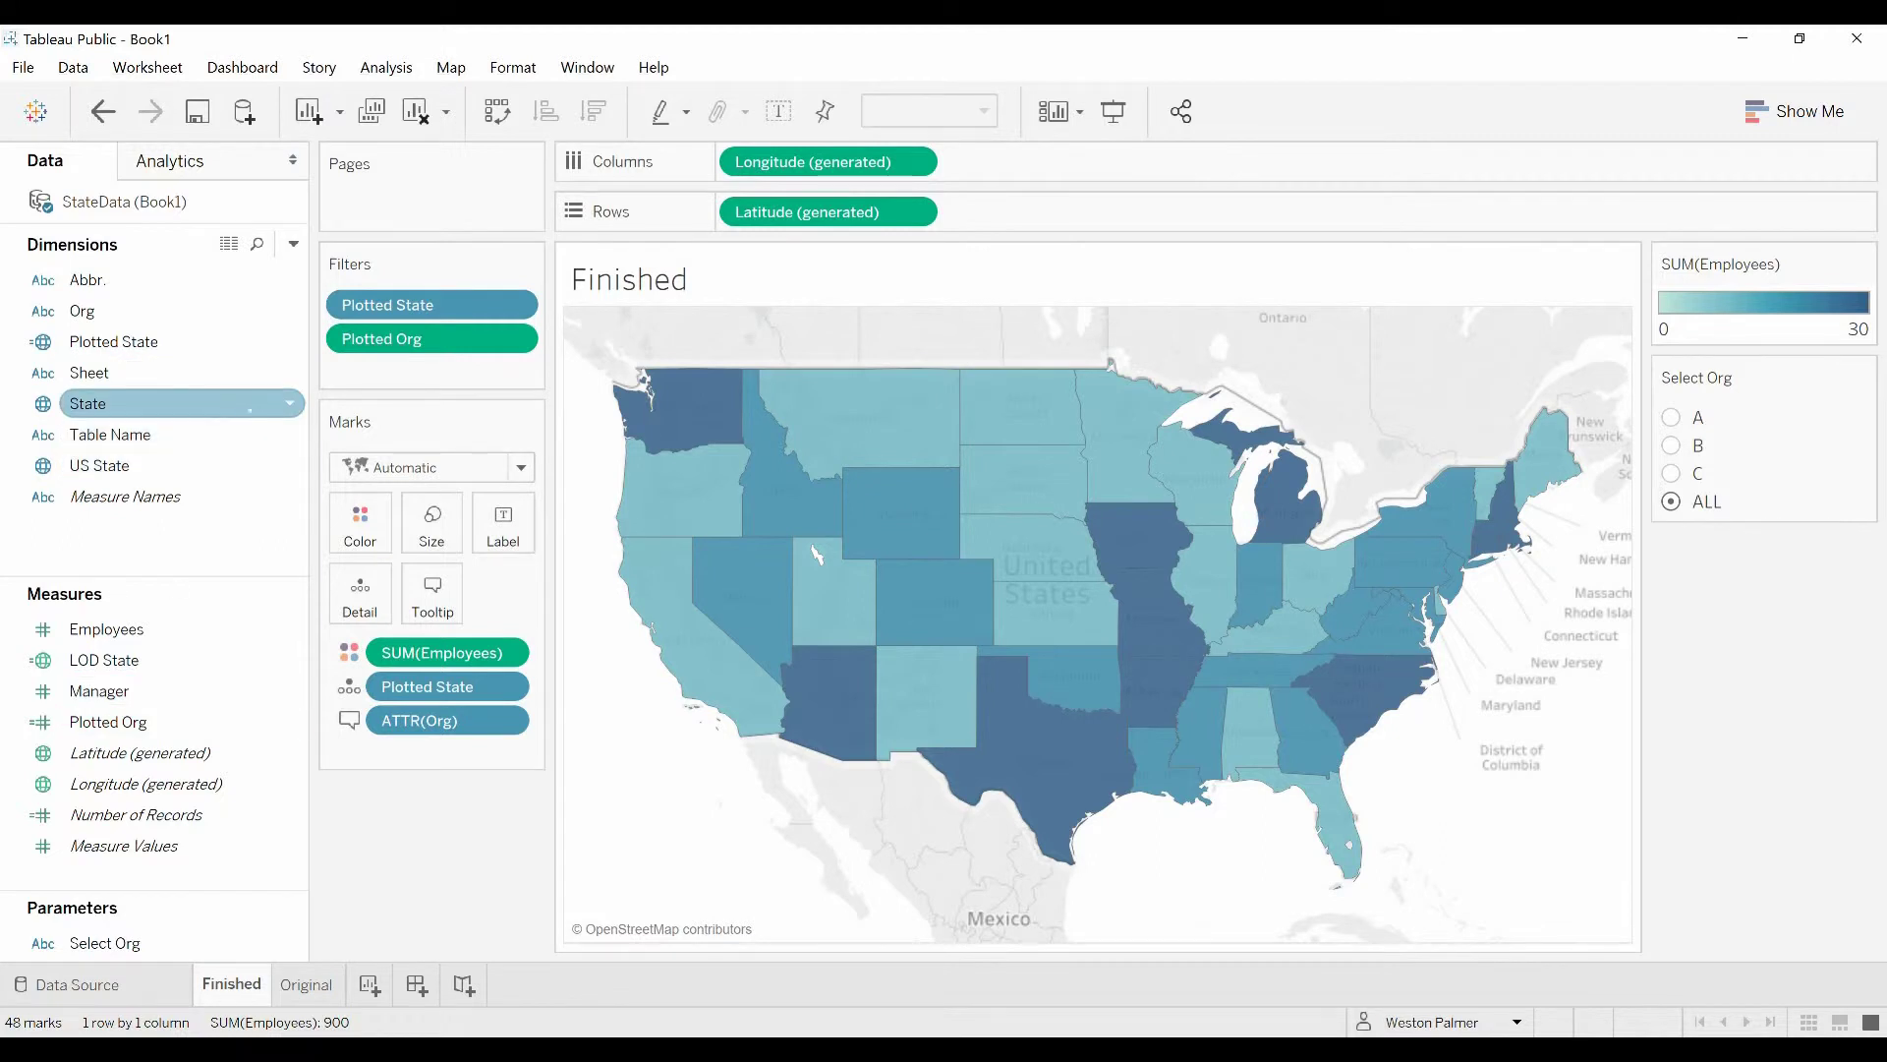
pyautogui.click(288, 405)
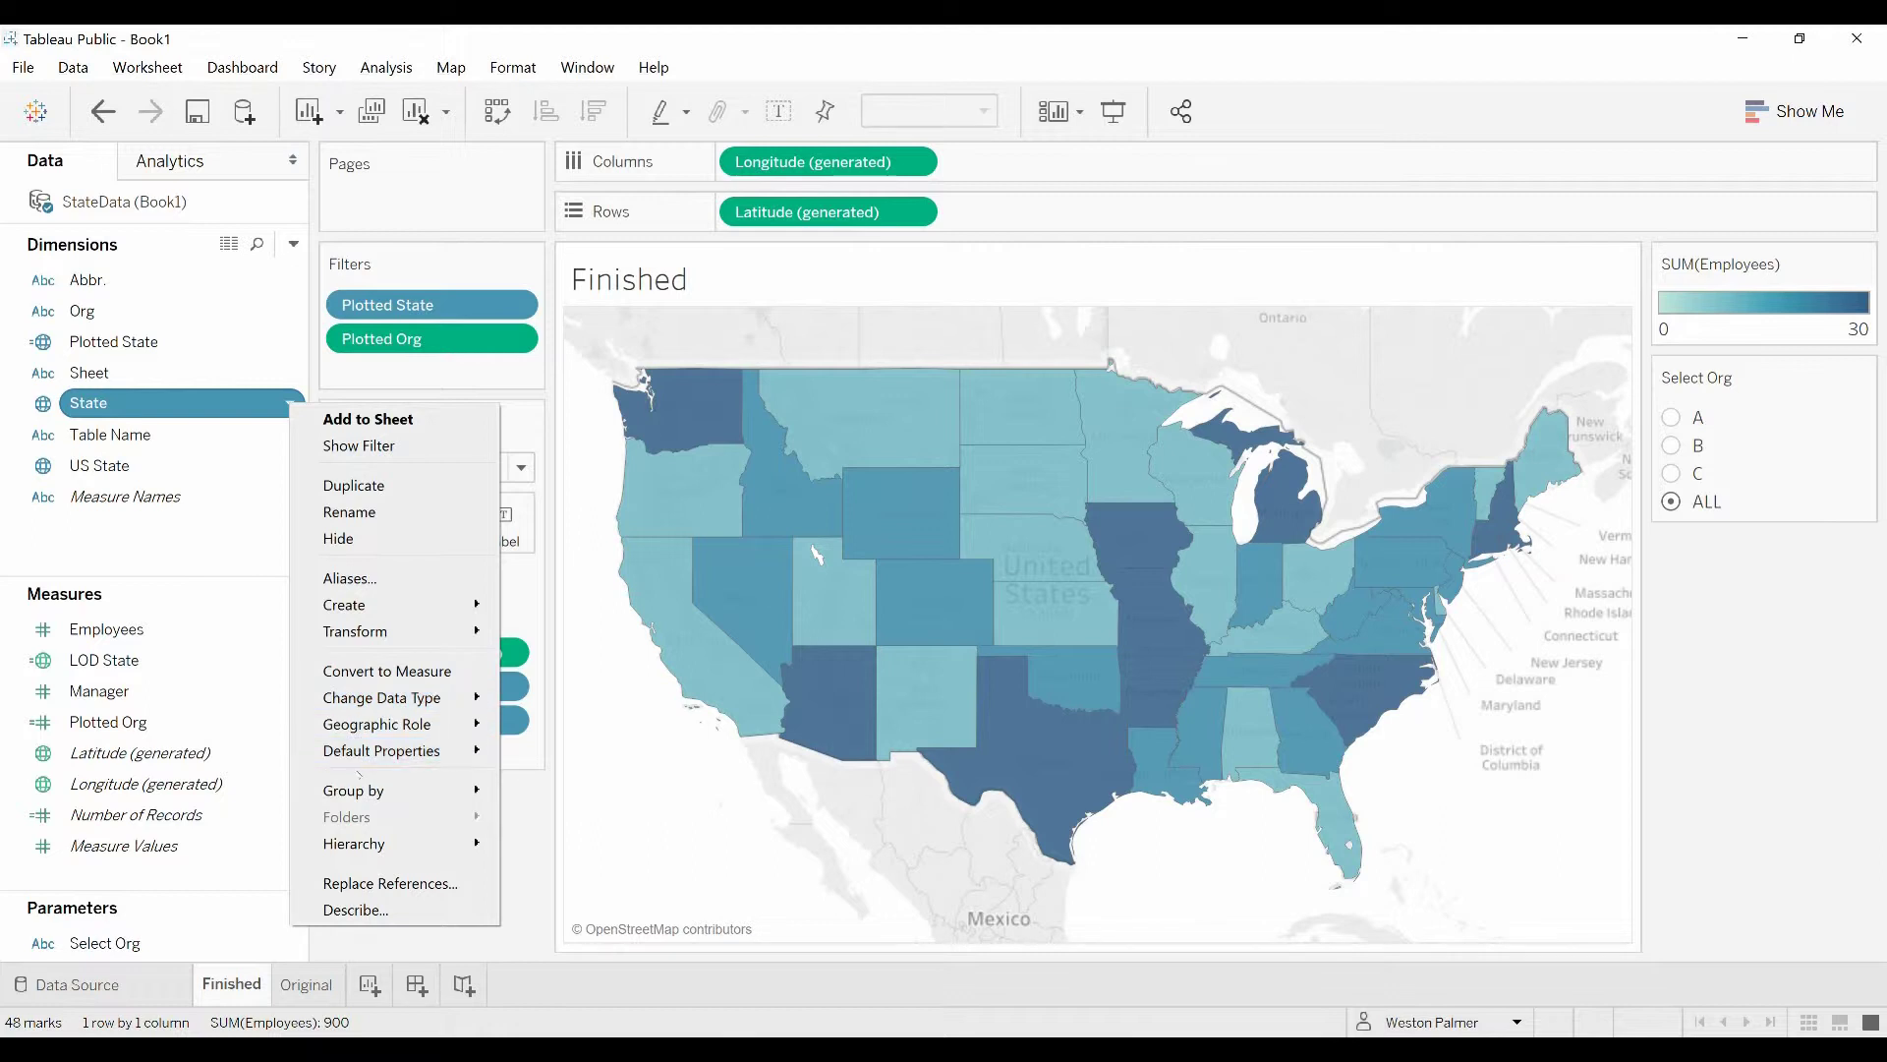
pyautogui.moveTo(365, 759)
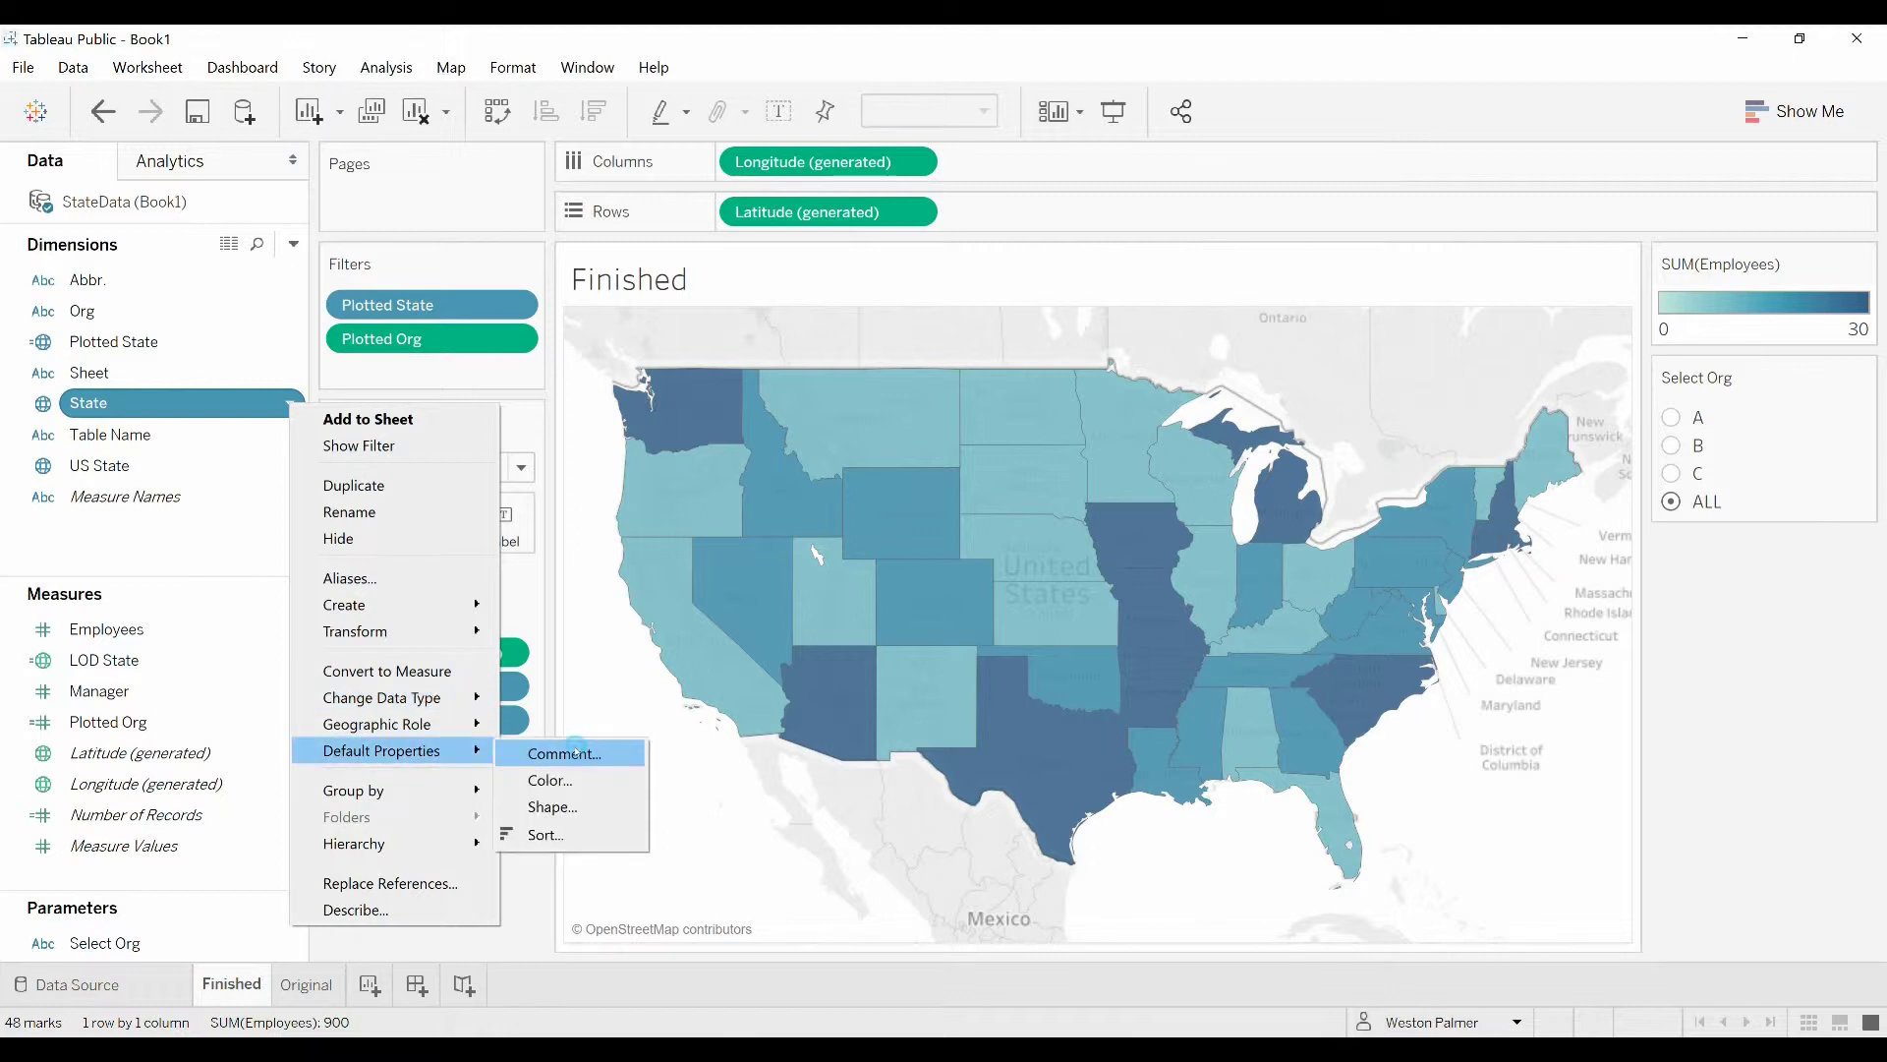
pyautogui.click(566, 750)
pyautogui.write('A')
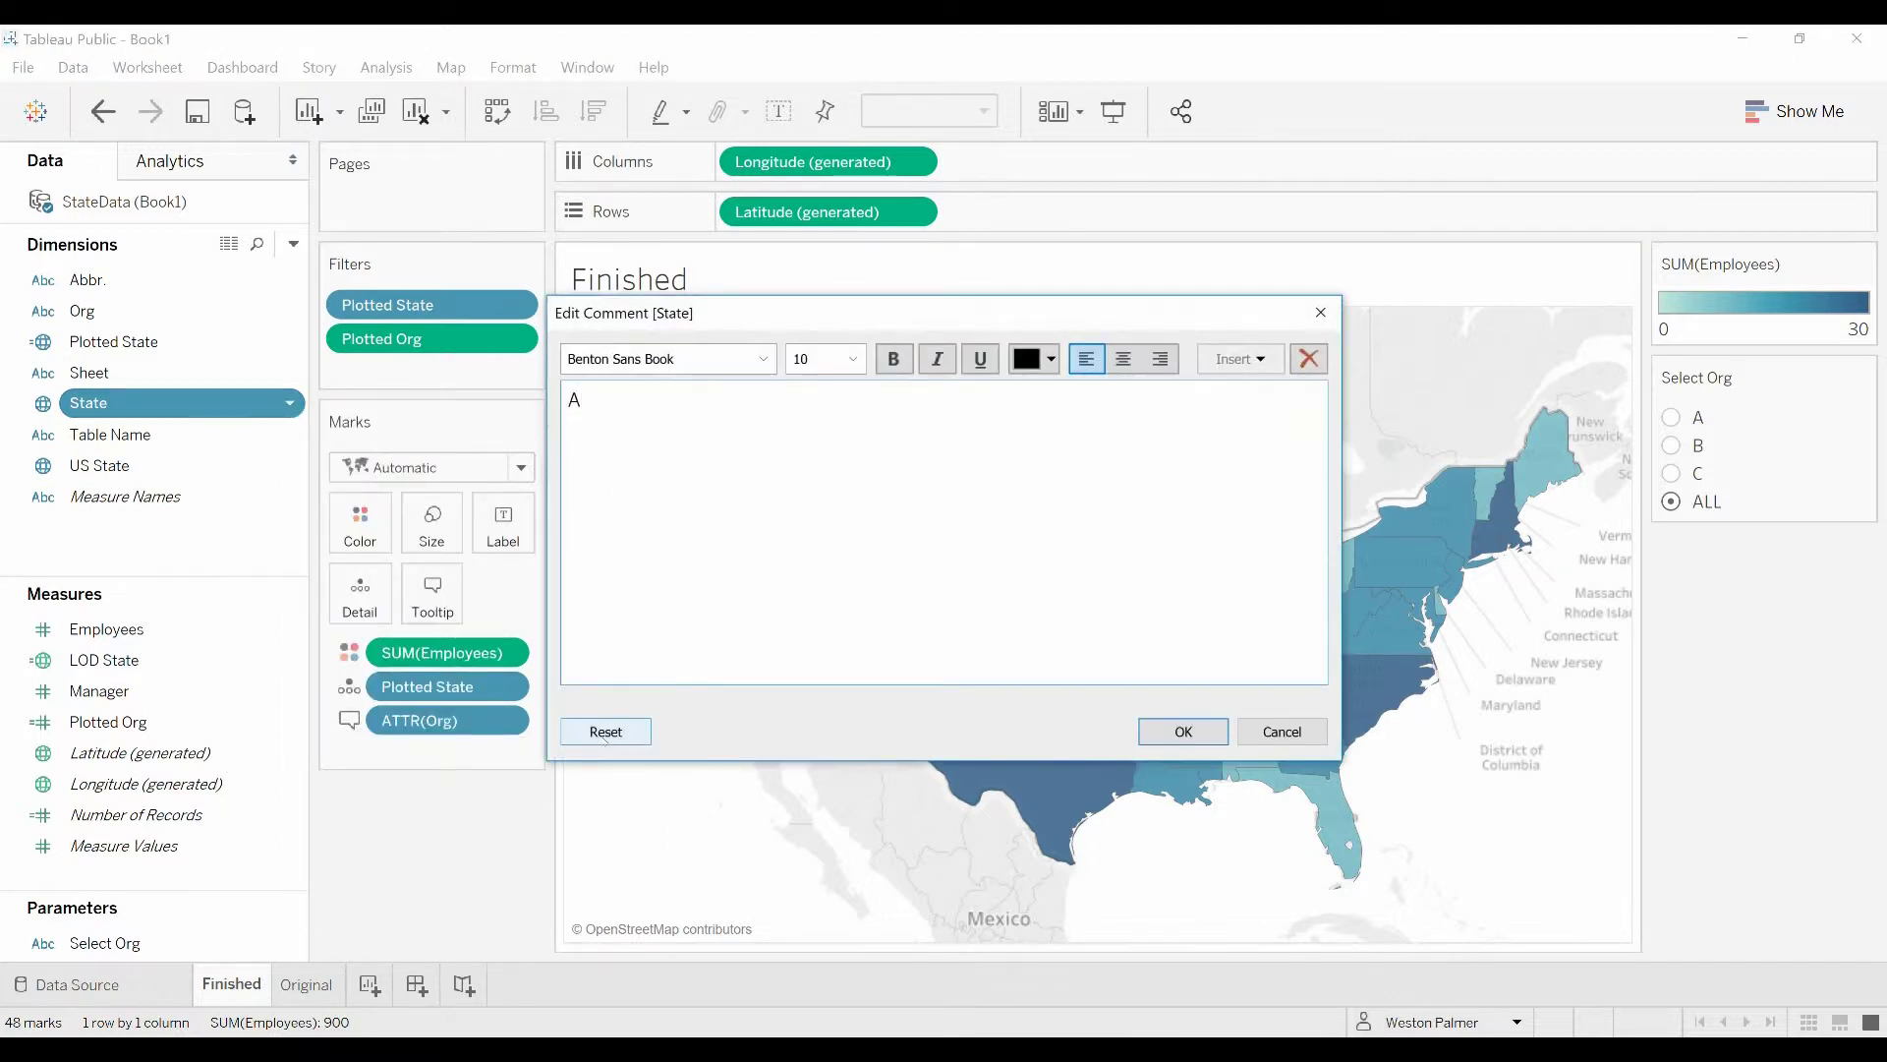
pyautogui.write('ll States.  Not aligned to ')
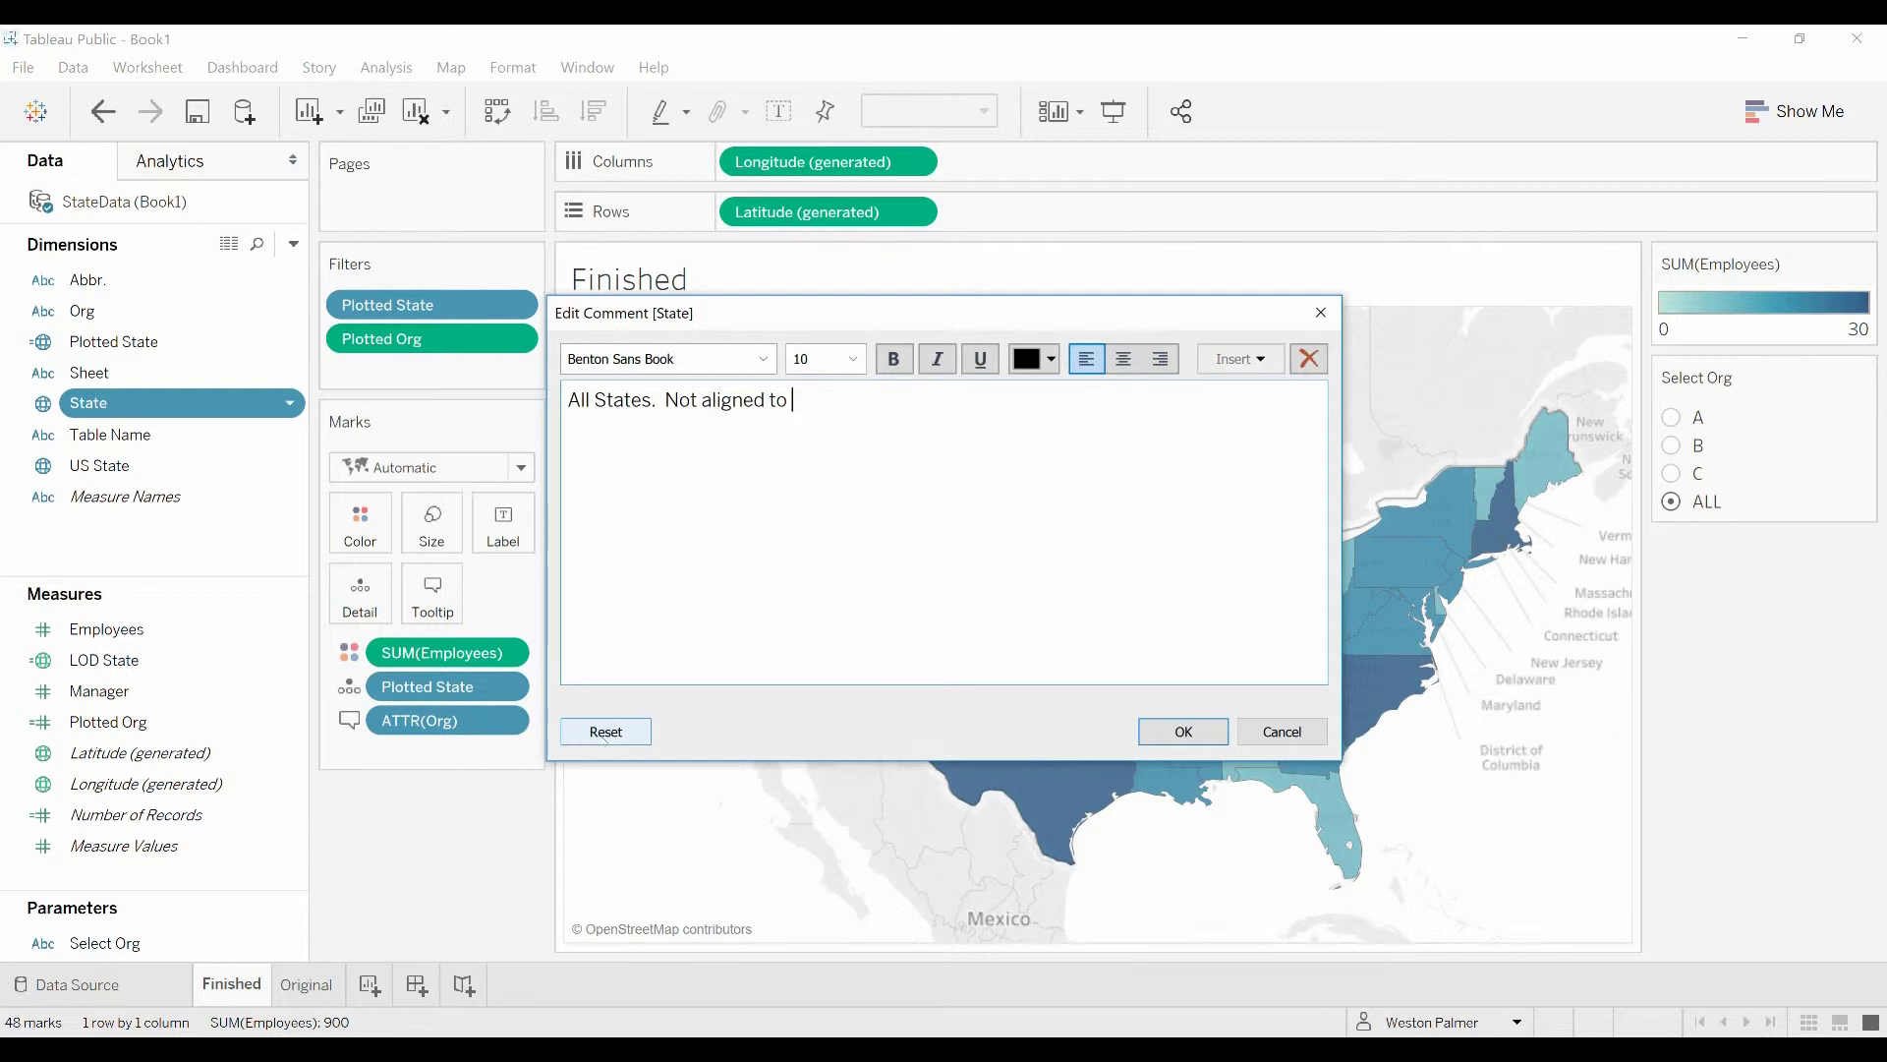
pyautogui.write('employee data.')
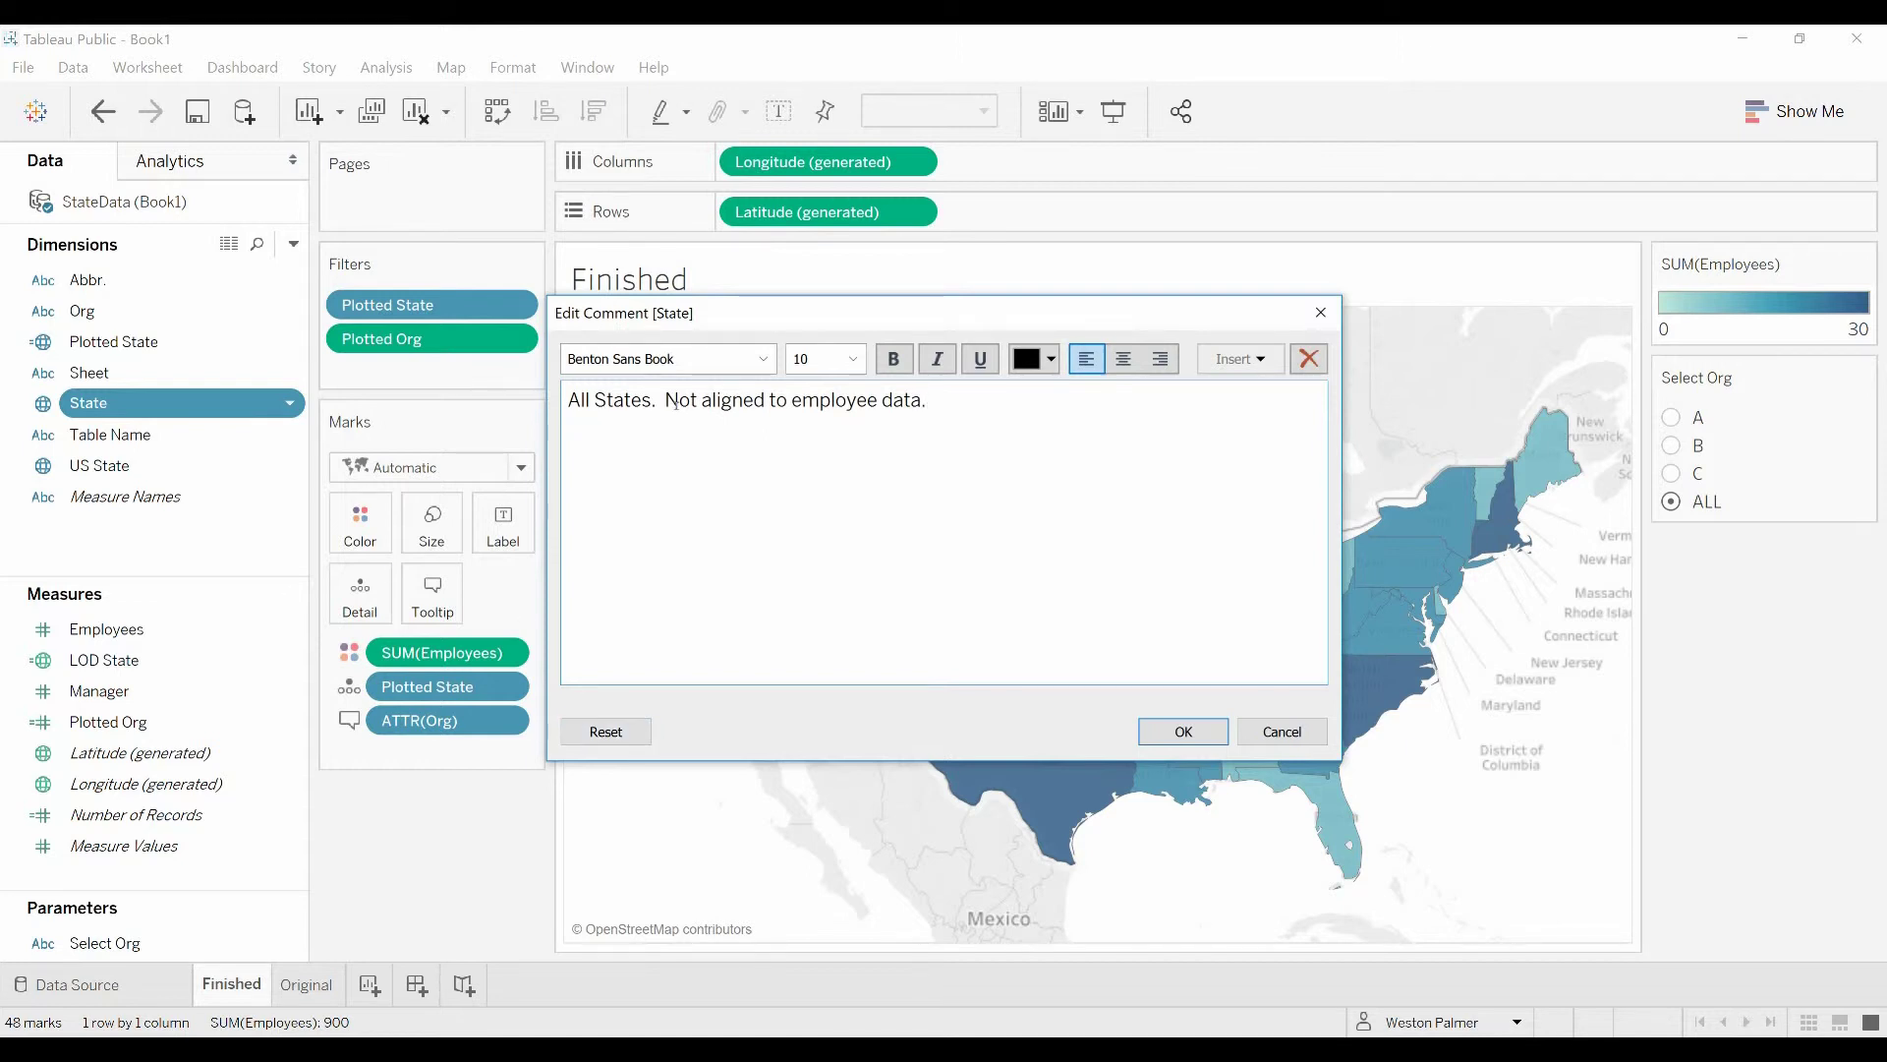
# - Make the sentence 'Not aligned to employee data' red and bold, then save the comment
pyautogui.moveTo(665, 403); pyautogui.dragTo(926, 411)
pyautogui.click(1051, 358)
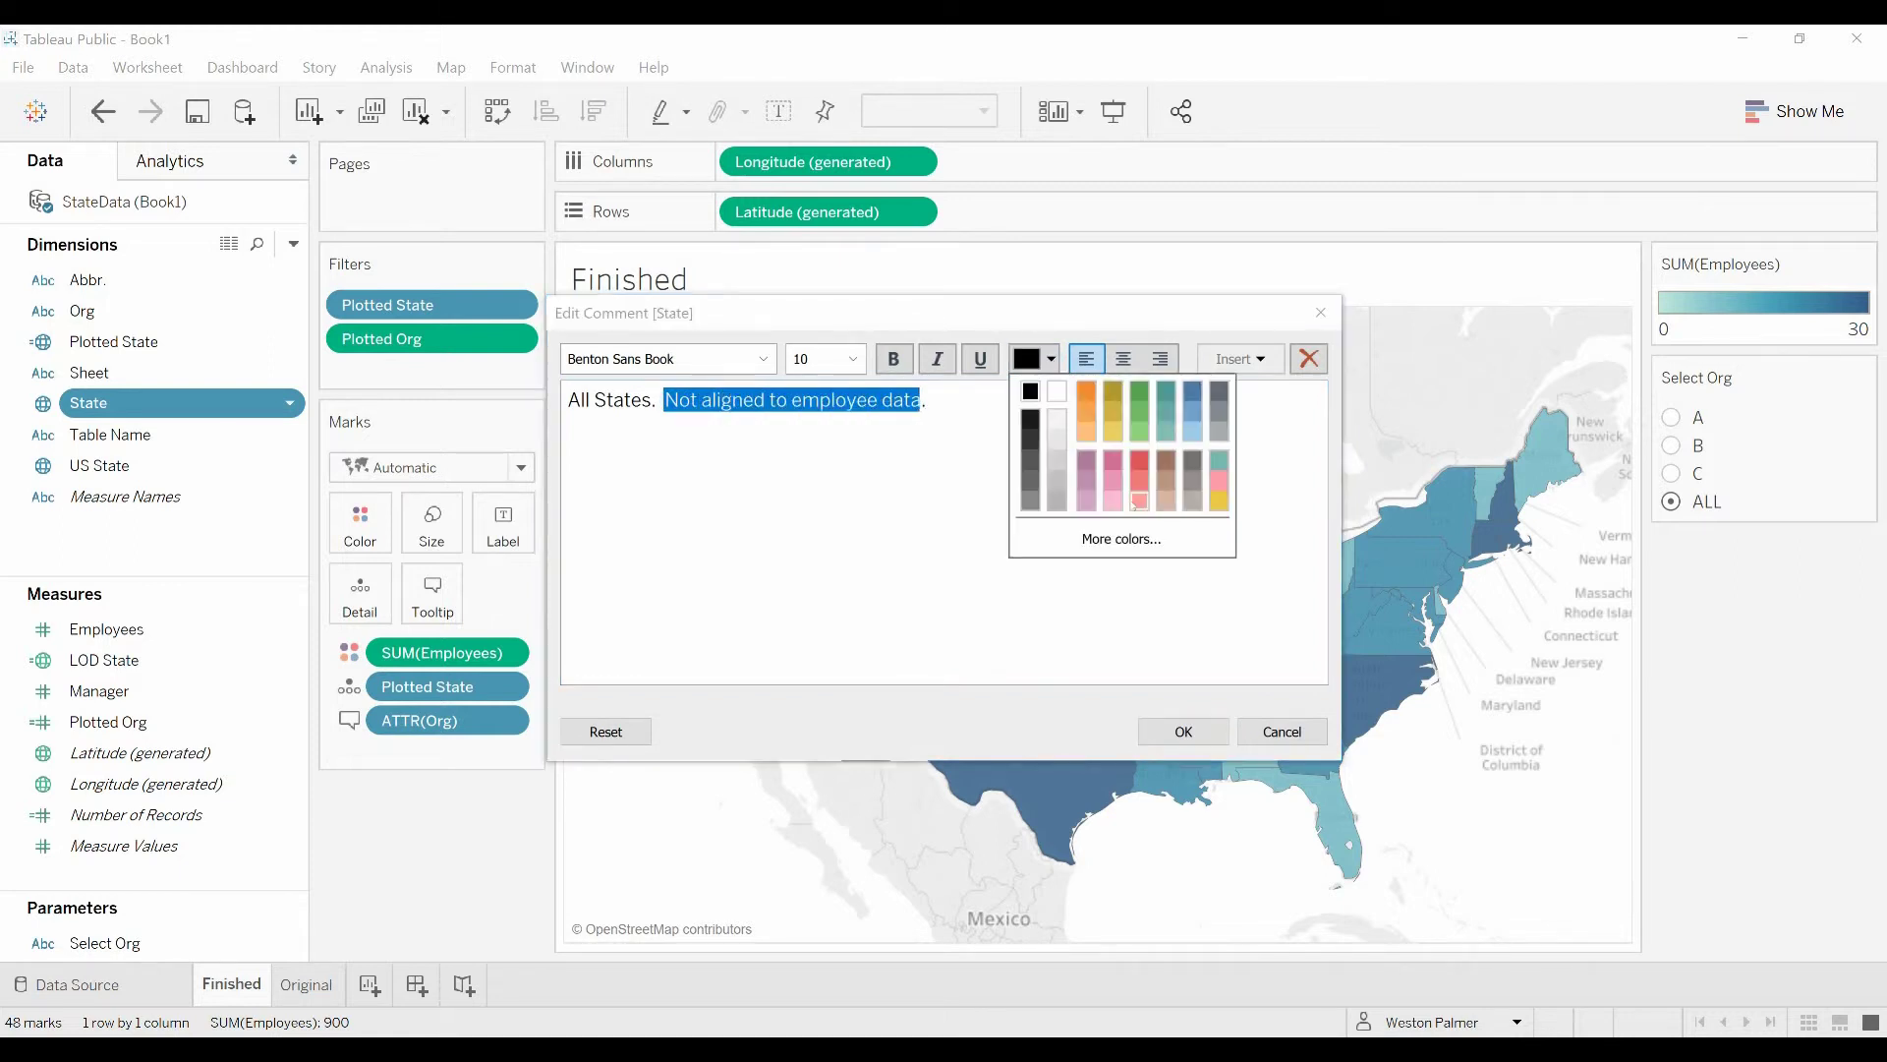
pyautogui.click(1142, 461)
pyautogui.click(893, 358)
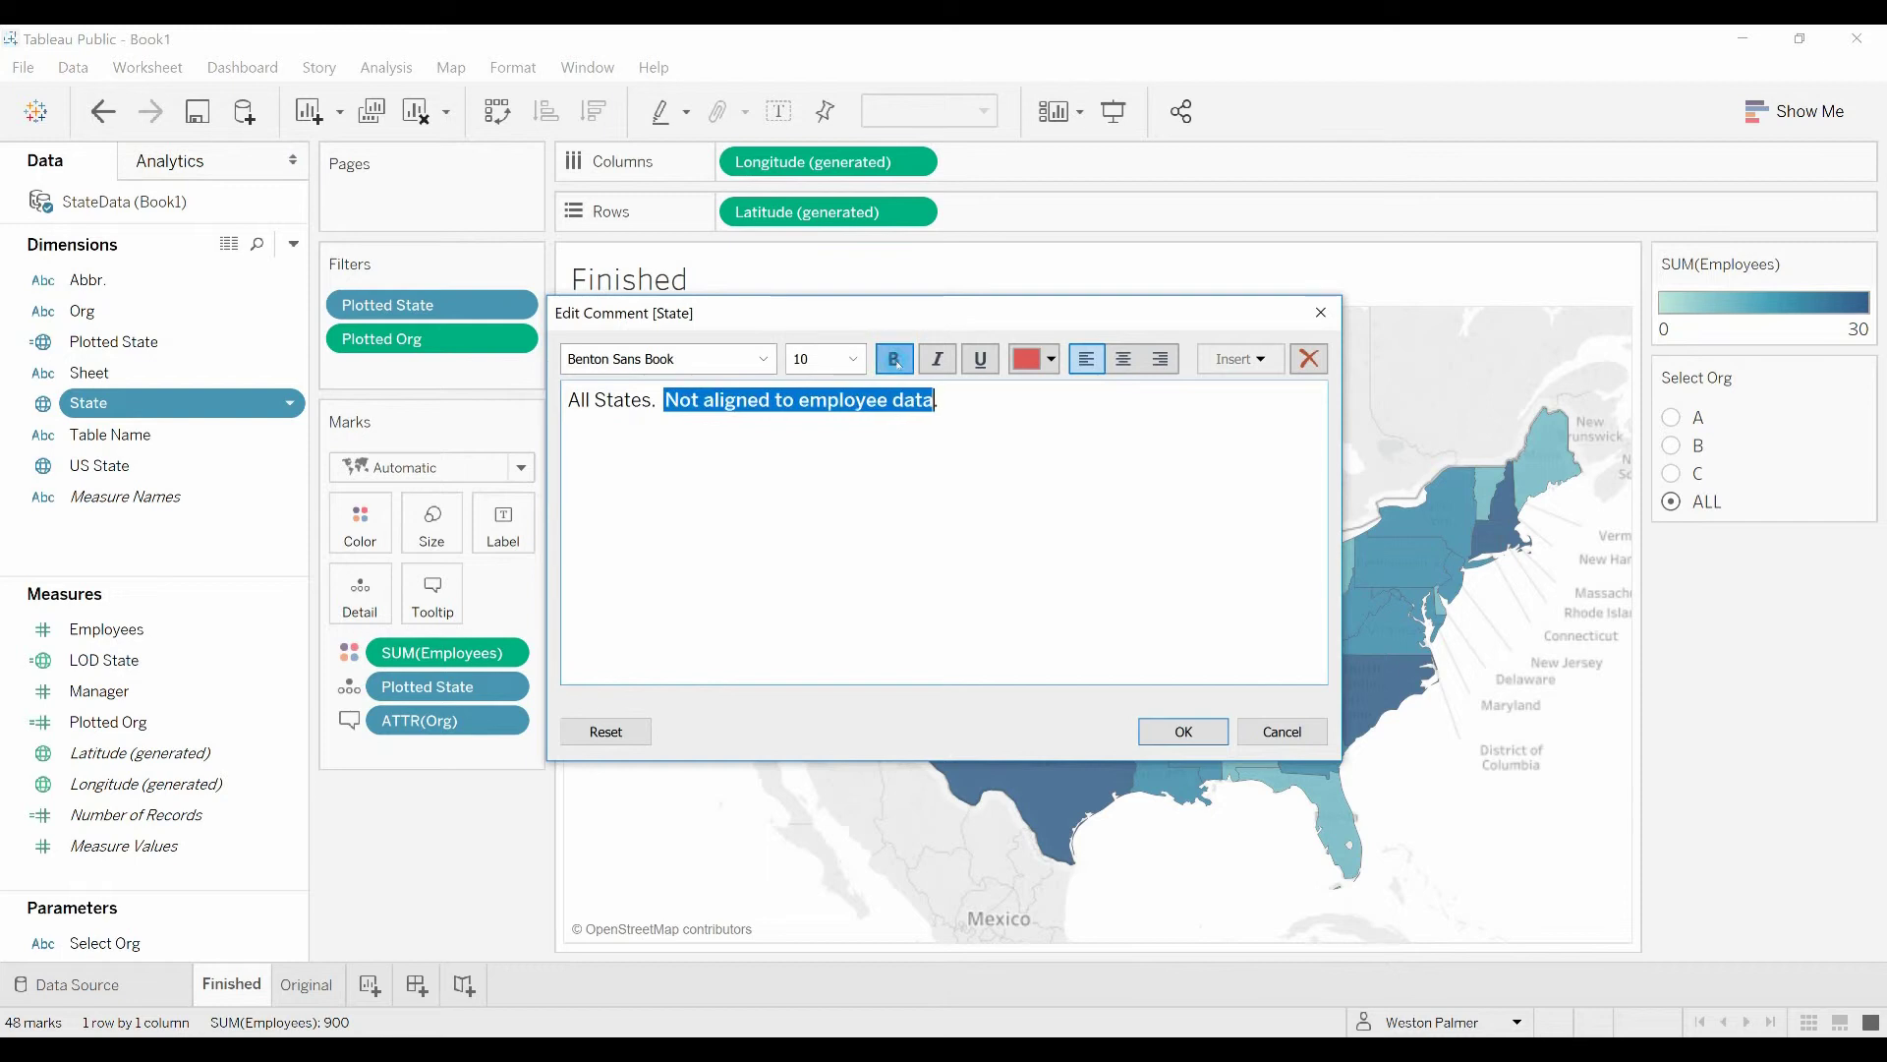
pyautogui.click(1199, 737)
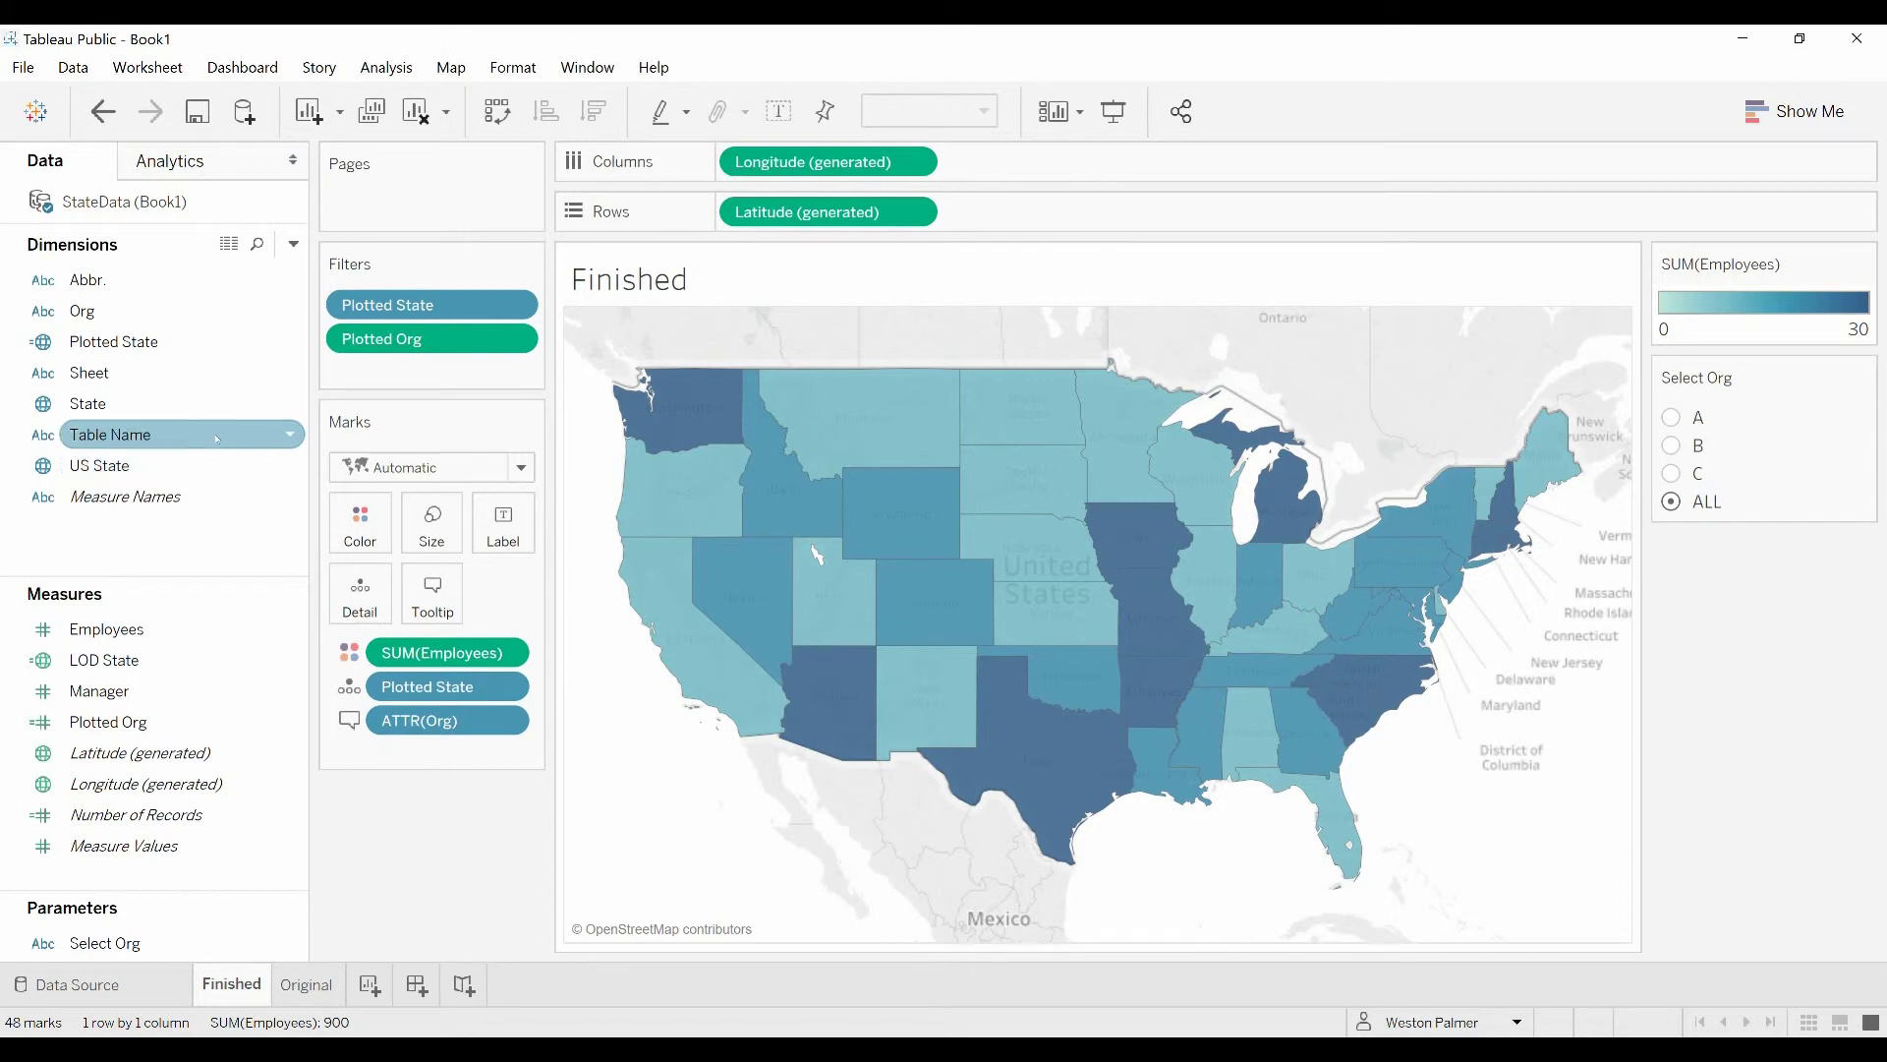
pyautogui.moveTo(218, 411)
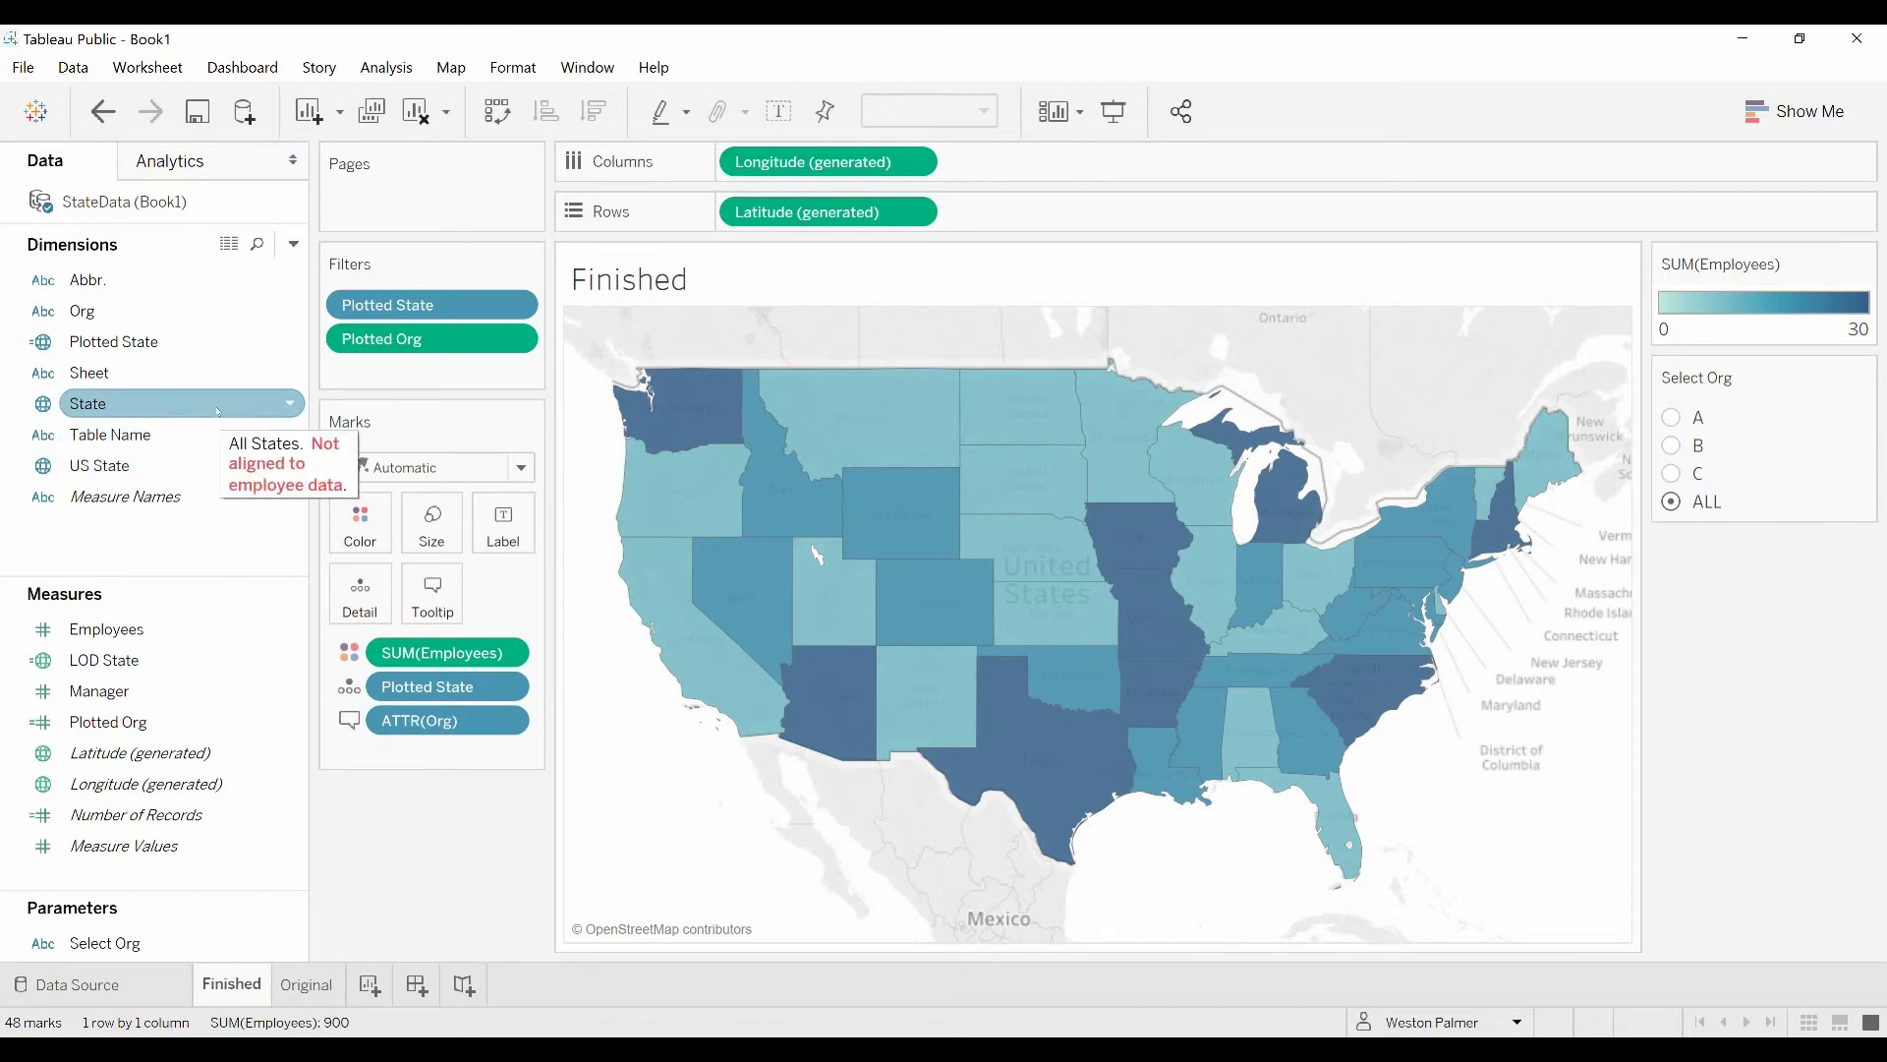